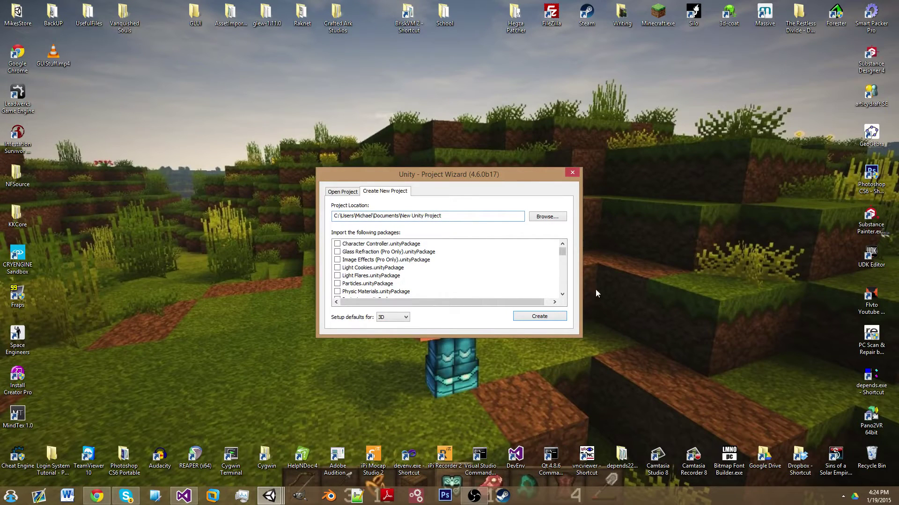
Tick Anti-Cheat Toolkit and GUIMaker in the Project Wizard's import package list.
left_click_drag(563, 252, 565, 298)
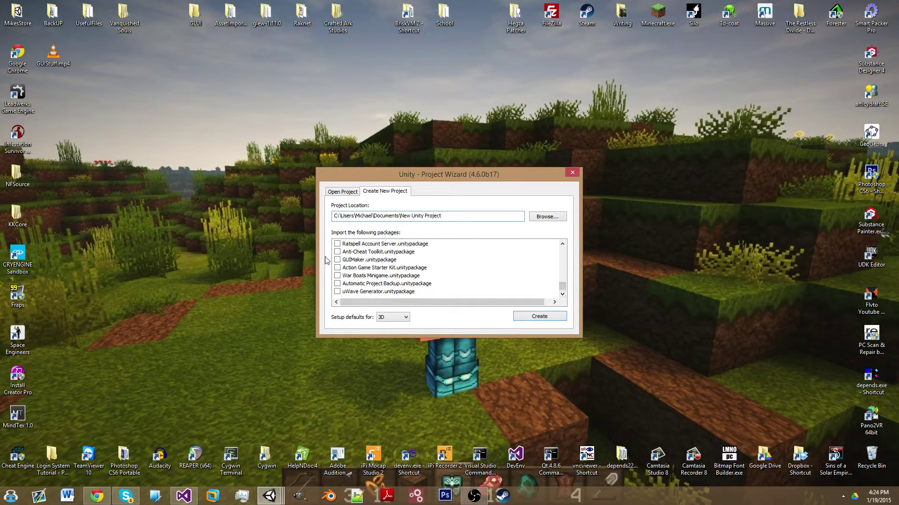
left_click(340, 253)
left_click(338, 259)
left_click(338, 252)
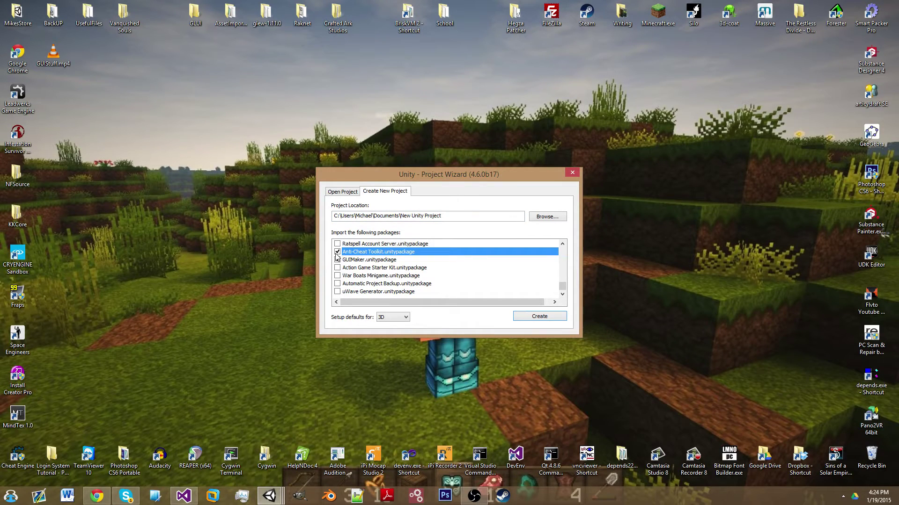
scroll(359, 274, "up", 1)
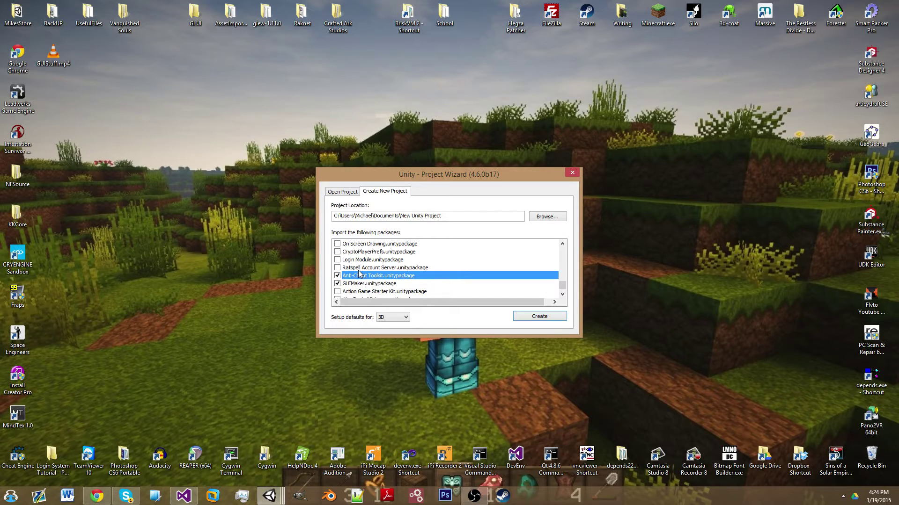
scroll(356, 276, "up", 1)
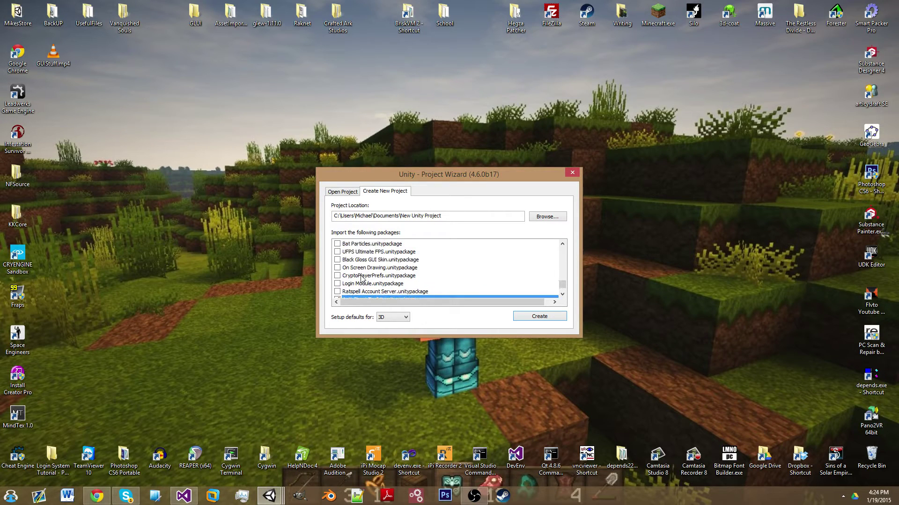
scroll(351, 277, "up", 3)
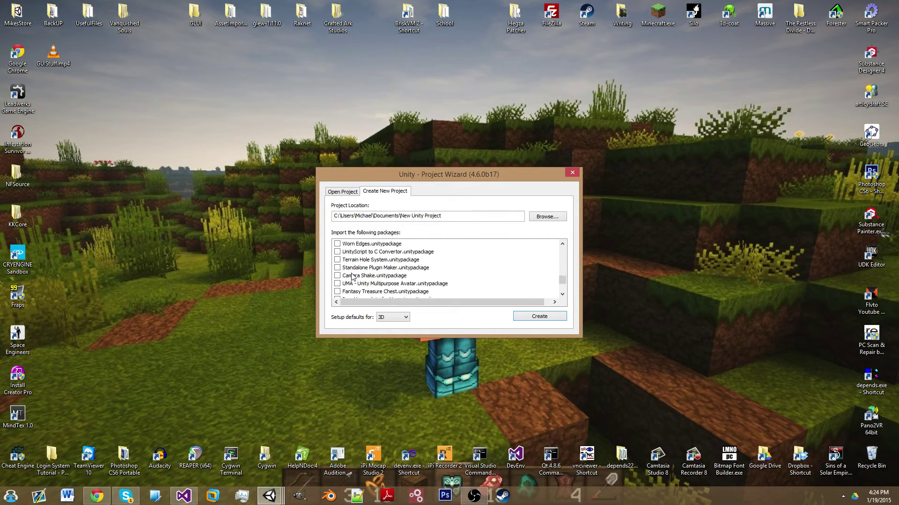
scroll(396, 280, "up", 4)
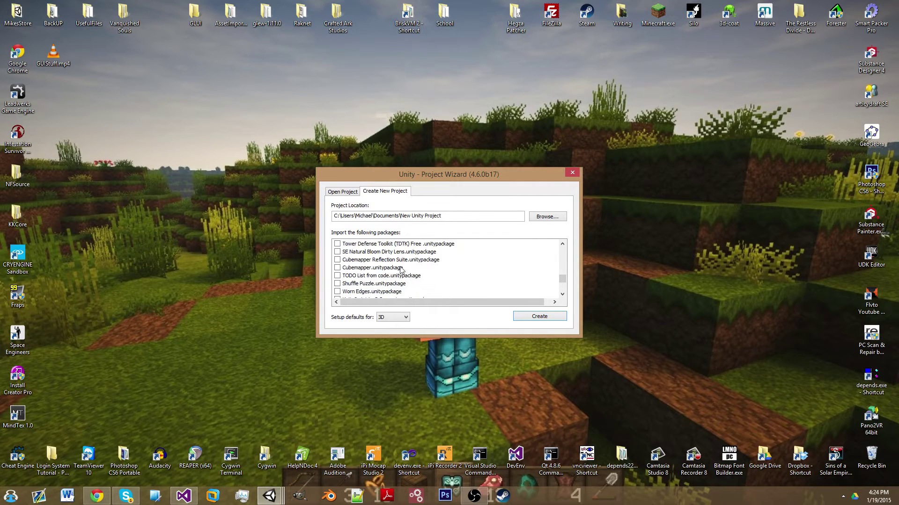
scroll(361, 279, "up", 4)
scroll(364, 280, "up", 2)
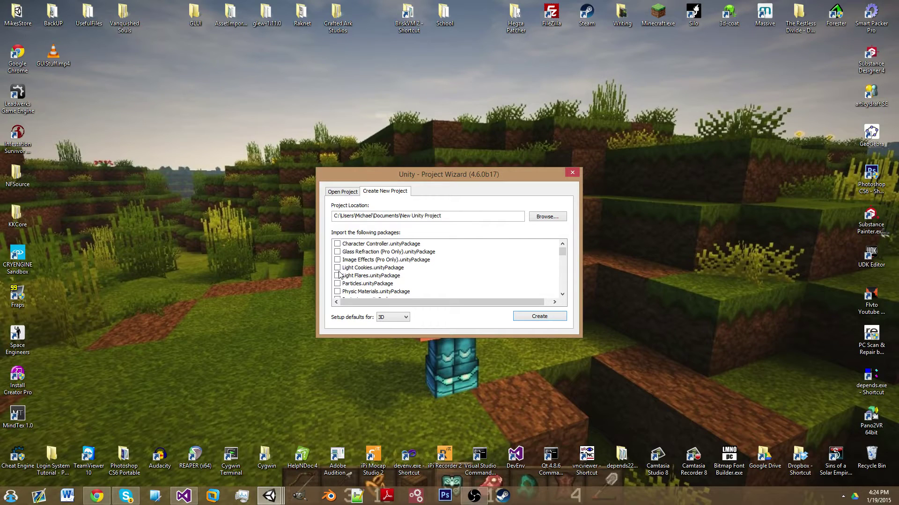
scroll(340, 268, "up", 2)
scroll(341, 268, "down", 2)
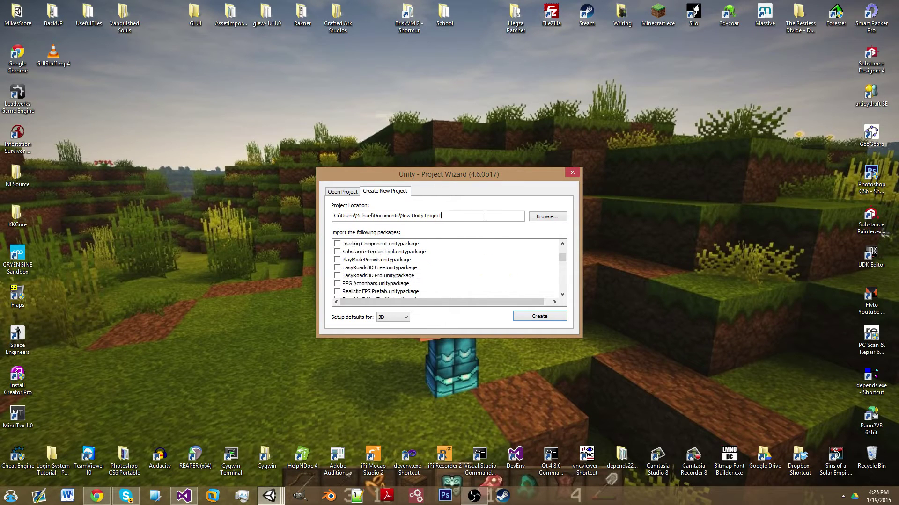
Rename the project folder to NetObjectExample, create the project, and close the wizard.
left_click_drag(442, 215, 400, 257)
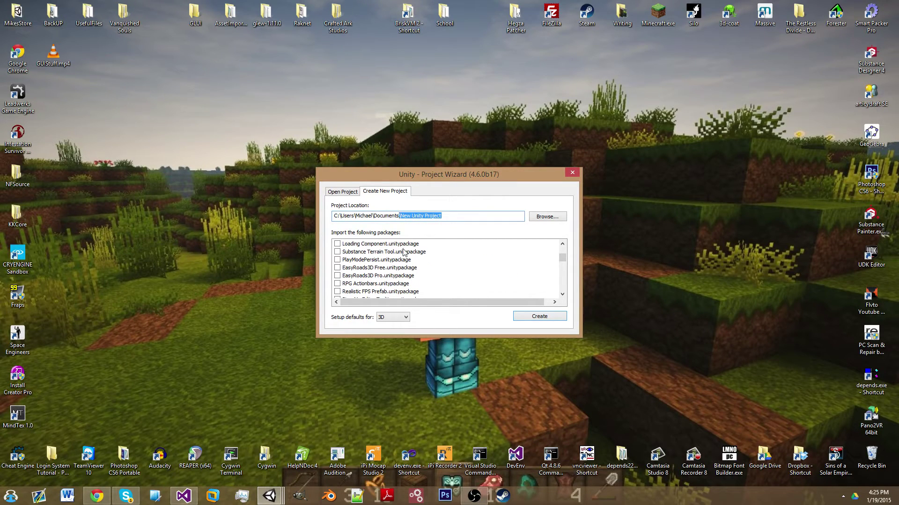
key("BackSpace")
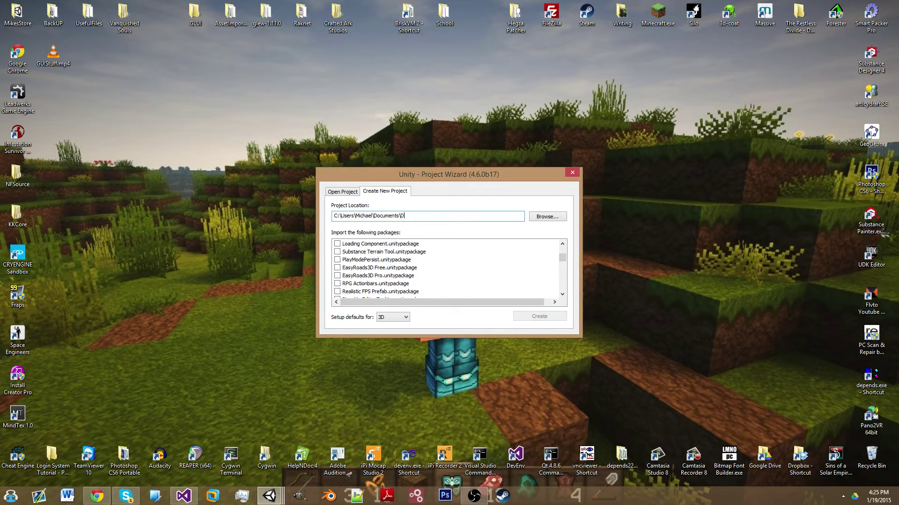
type("Um")
key("BackSpace")
key("BackSpace")
type("Neto")
key("BackSpace")
type("ObjectExample")
key("Return")
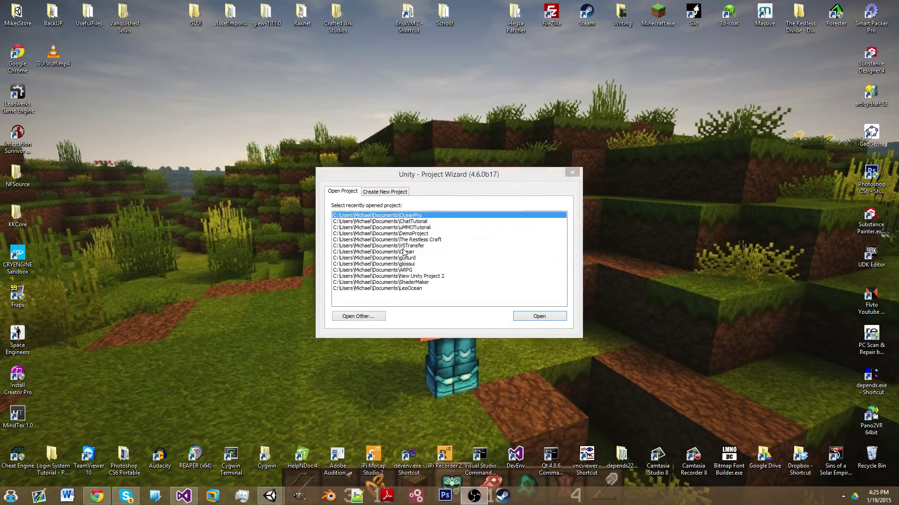
left_click(573, 173)
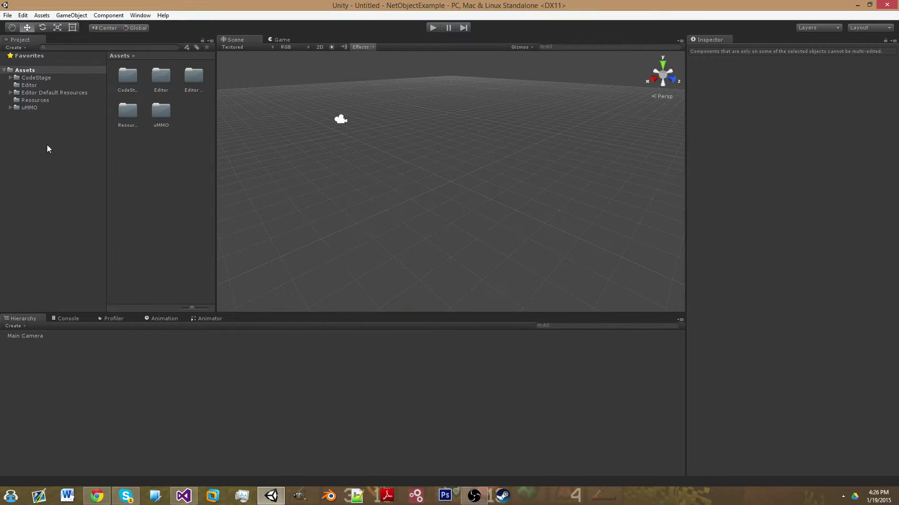
Load DemoScene1 - Vikings from uMMO/DemoScenes and fly around behind the Viking.
left_click(46, 106)
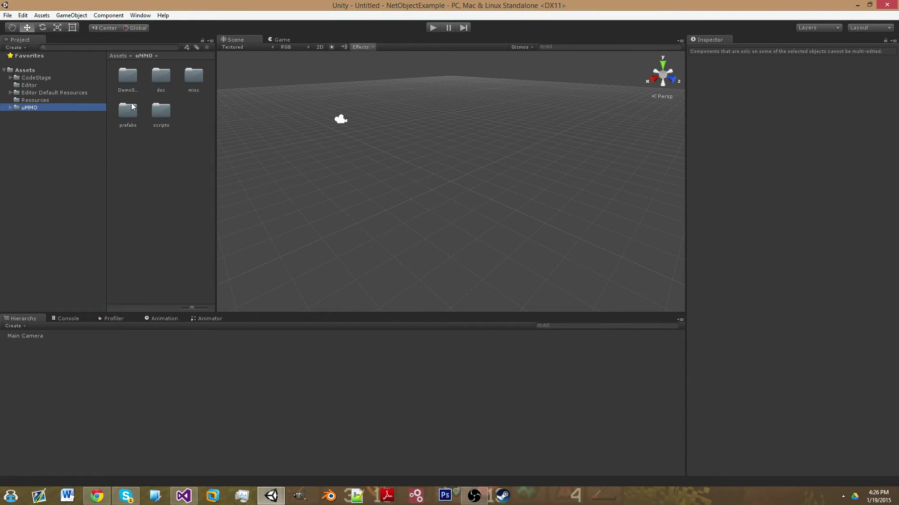
double_click(128, 83)
left_click(192, 79)
double_click(192, 78)
right_click_drag(426, 110, 504, 260)
right_click_drag(449, 258, 482, 295)
On uMMO, uncheck Show documentation/hints in Editor and toggle Authoritative Server Setup off and on.
left_click(15, 381)
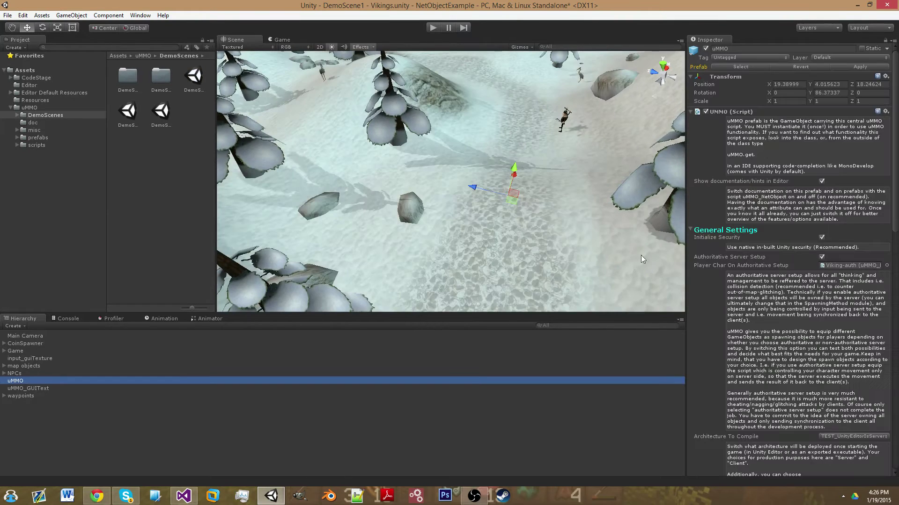
right_click_drag(641, 255, 511, 101)
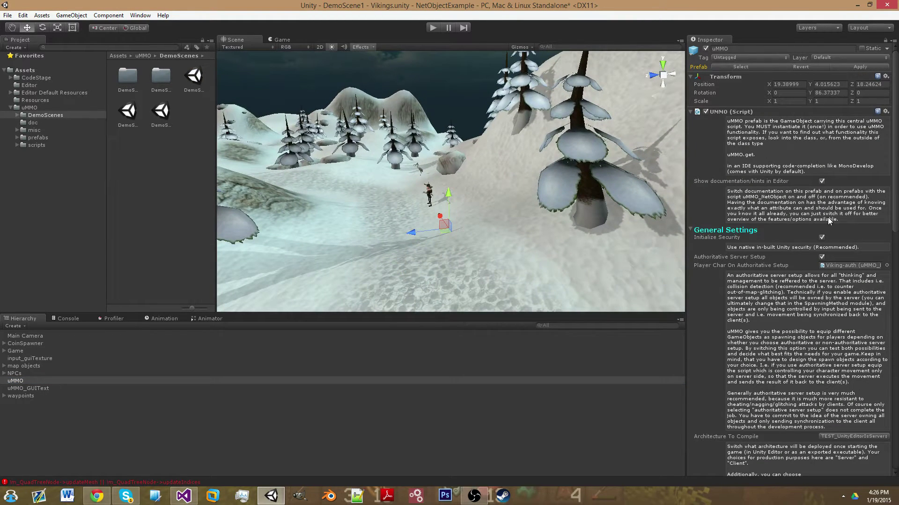
left_click(821, 181)
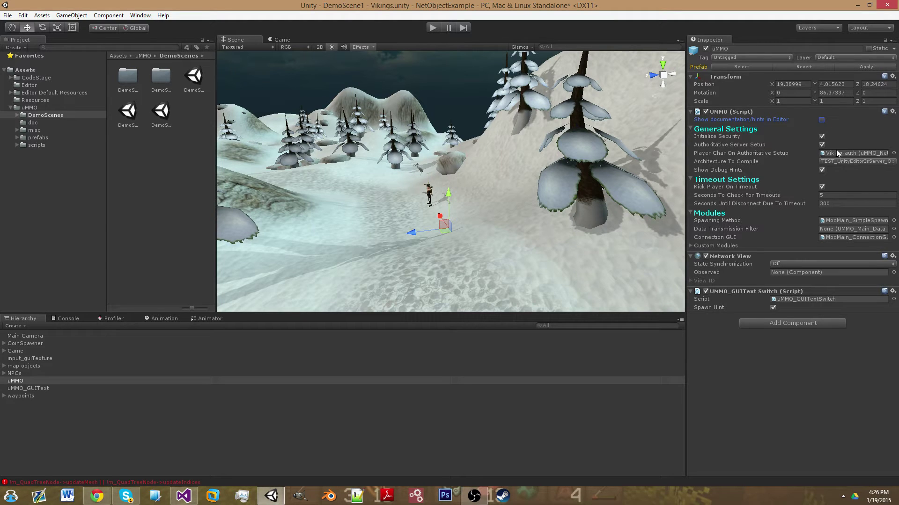
left_click(822, 145)
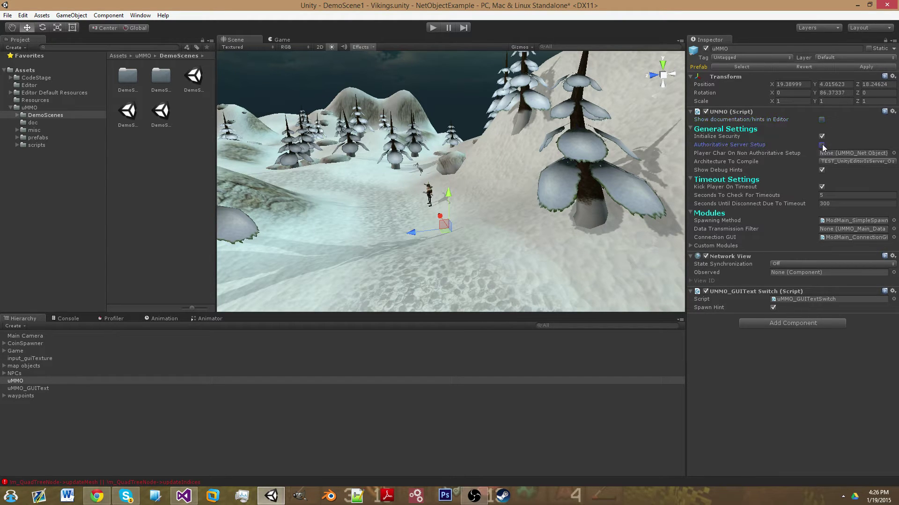
left_click(821, 145)
Select the Viking-auth prefab and briefly expand its Client Local Player Scripts list.
left_click(834, 154)
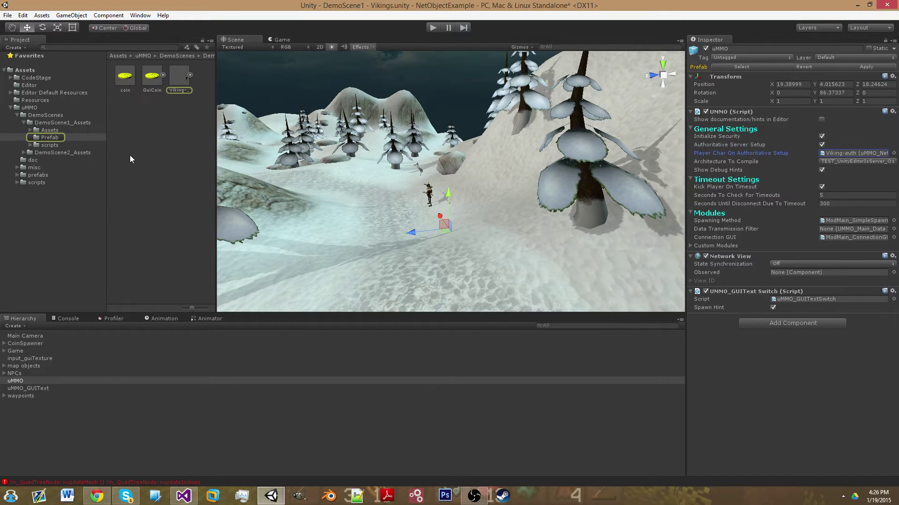
left_click(181, 88)
left_click(180, 88)
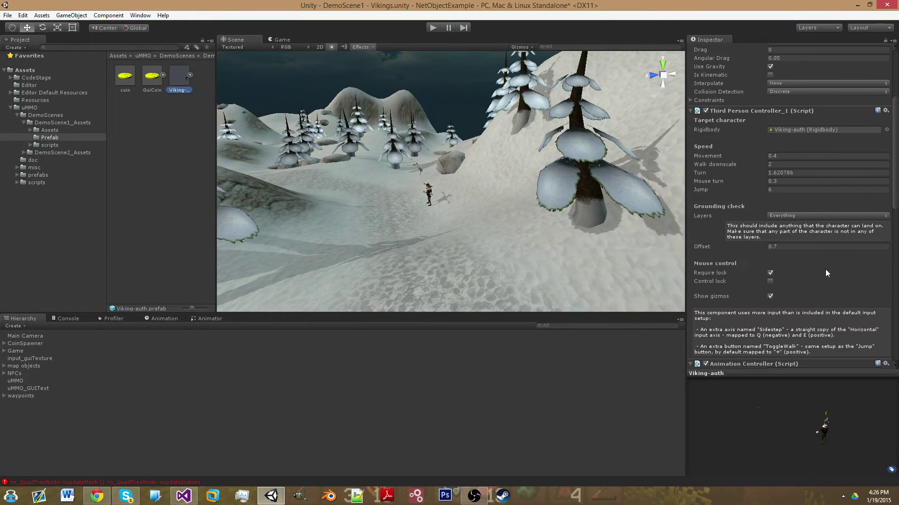
scroll(825, 273, "up", 5)
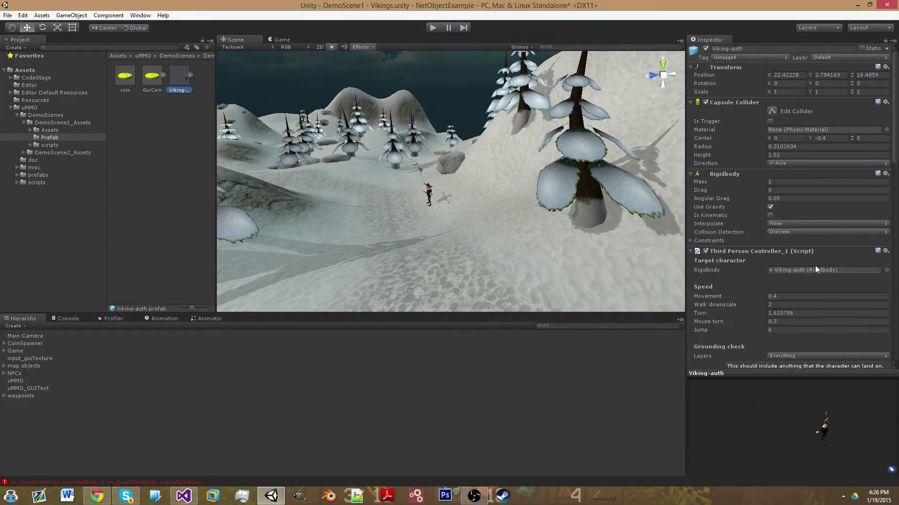
scroll(815, 266, "down", 15)
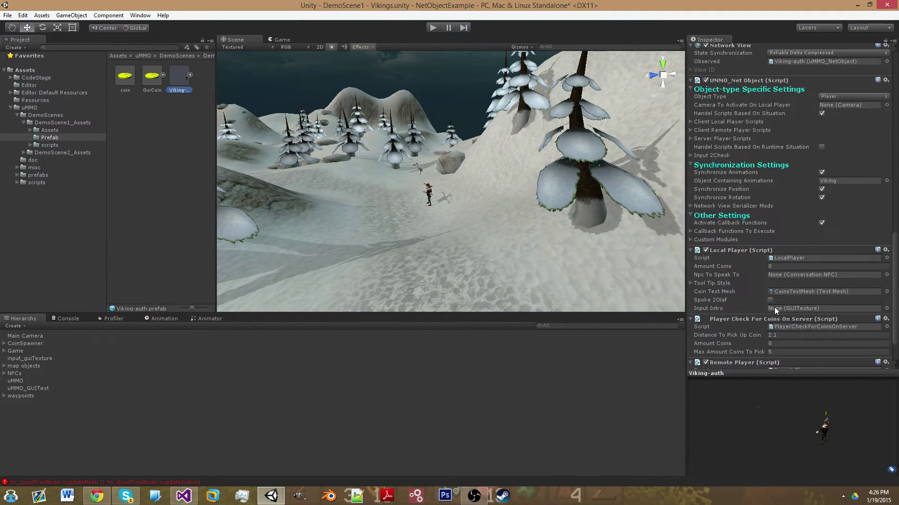
left_click(751, 123)
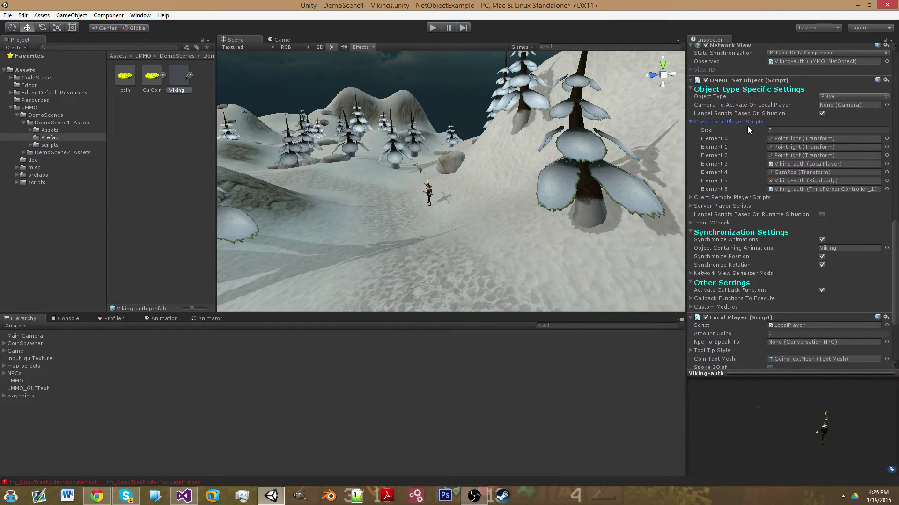
left_click(732, 123)
Collapse Third Person Controller, Rigidbody, Capsule Collider, Network View, Local Player, Player Check and Remote Player.
scroll(753, 138, "up", 10)
scroll(769, 163, "up", 3)
scroll(763, 156, "up", 3)
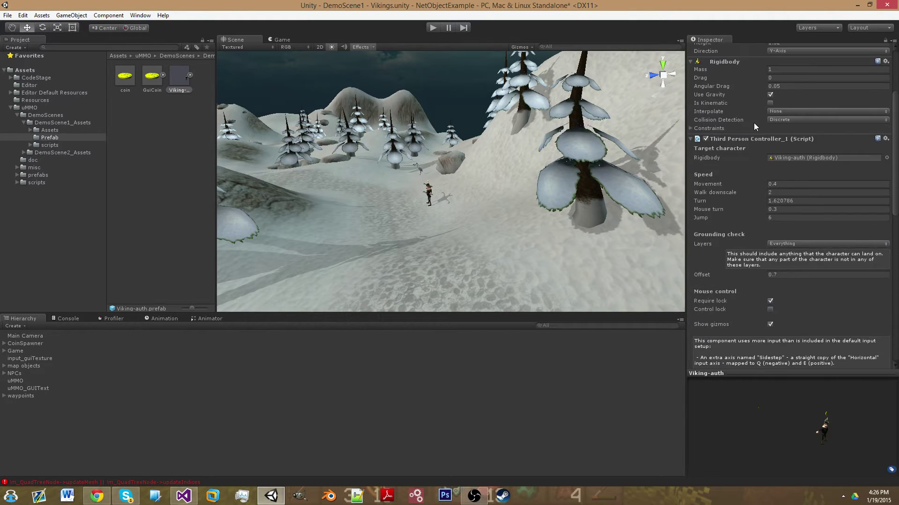
left_click(753, 139)
left_click(739, 174)
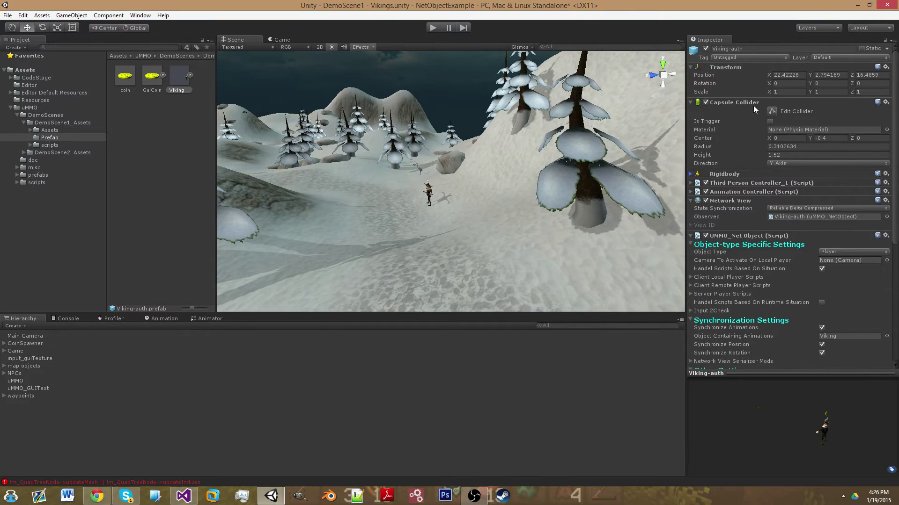
left_click(753, 102)
left_click(724, 138)
scroll(767, 235, "down", 3)
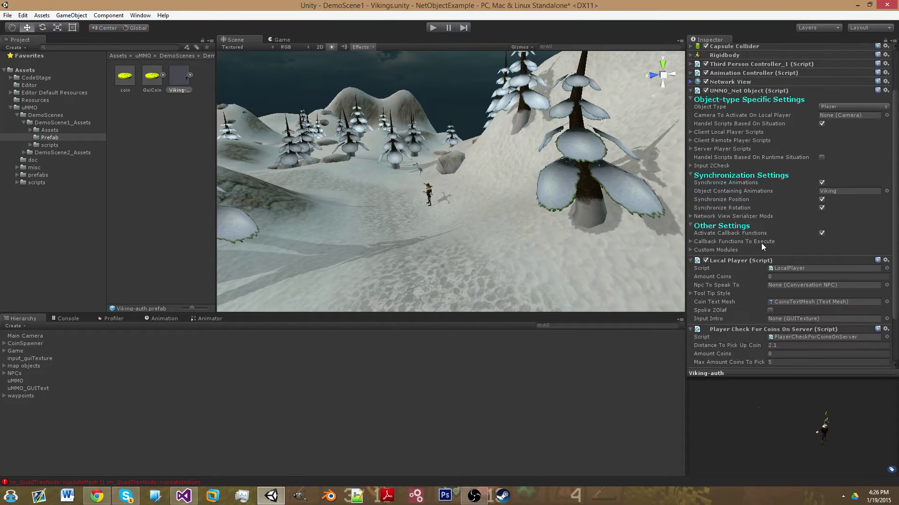
left_click(748, 261)
left_click(750, 269)
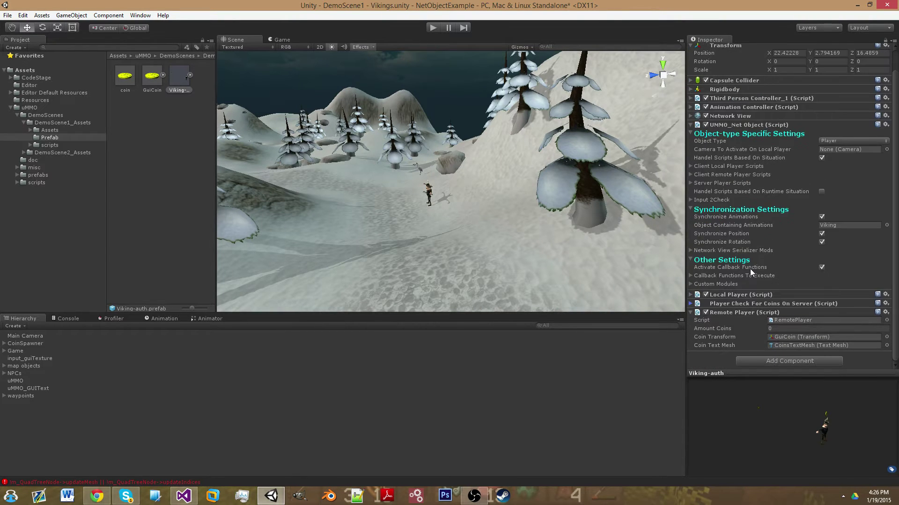
left_click(744, 311)
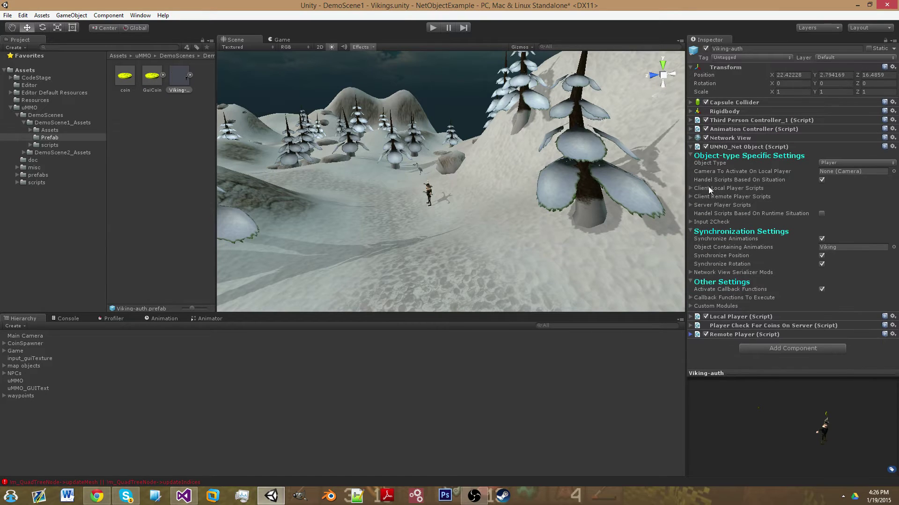
Switch Object Type to NonPlayerObject, then back to Player.
left_click(817, 163)
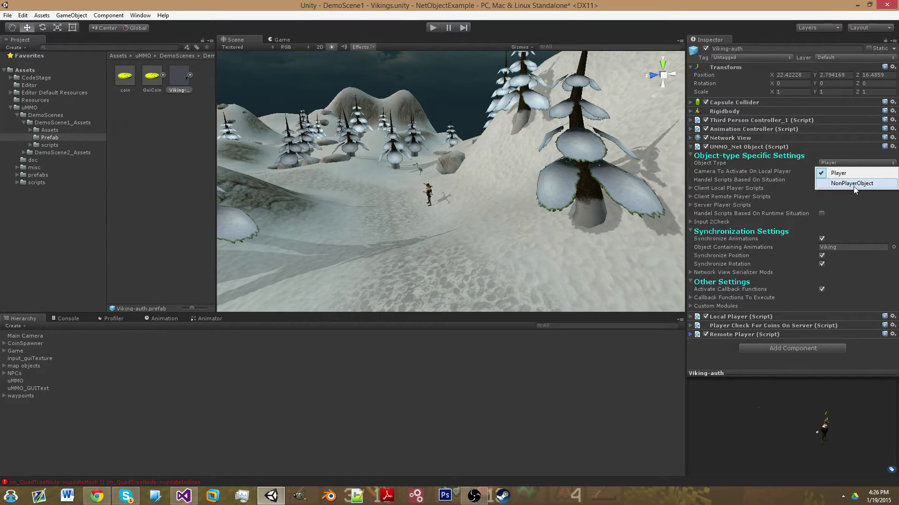
left_click(845, 182)
left_click(832, 162)
left_click(838, 179)
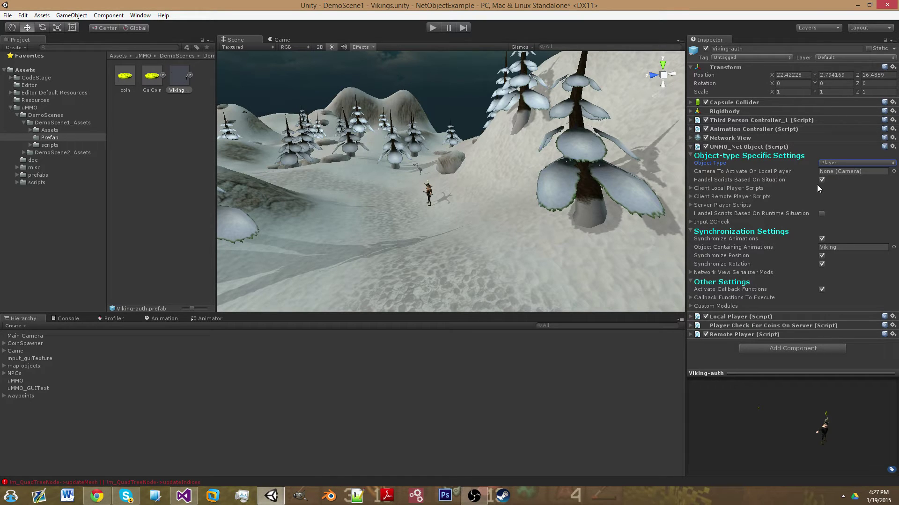
left_click(894, 171)
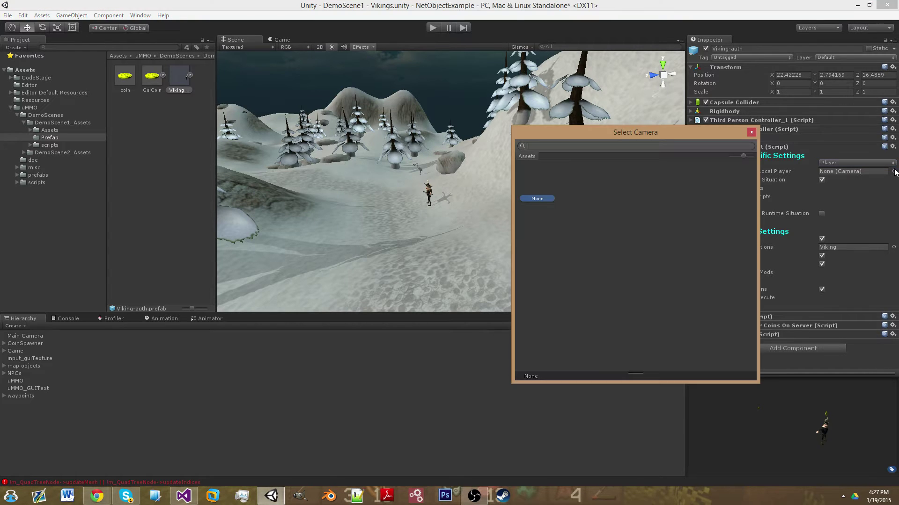
left_click(751, 133)
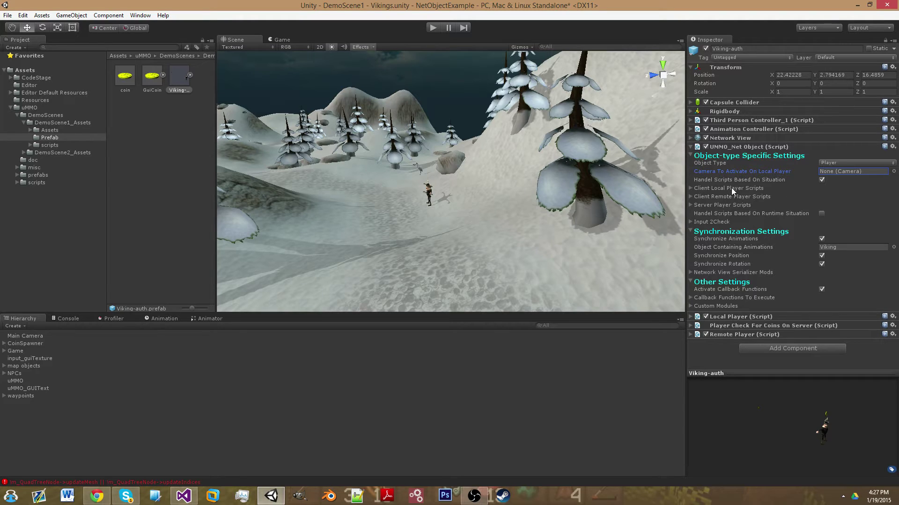
left_click(743, 179)
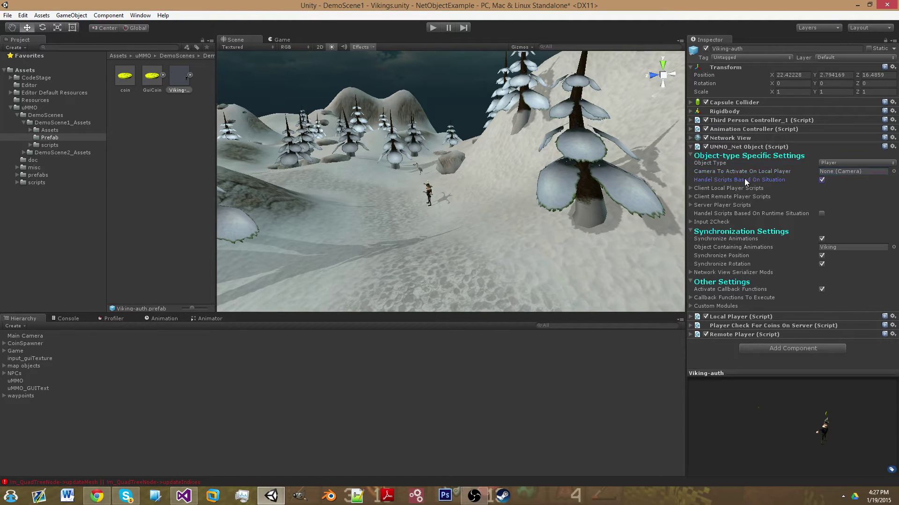
left_click(822, 181)
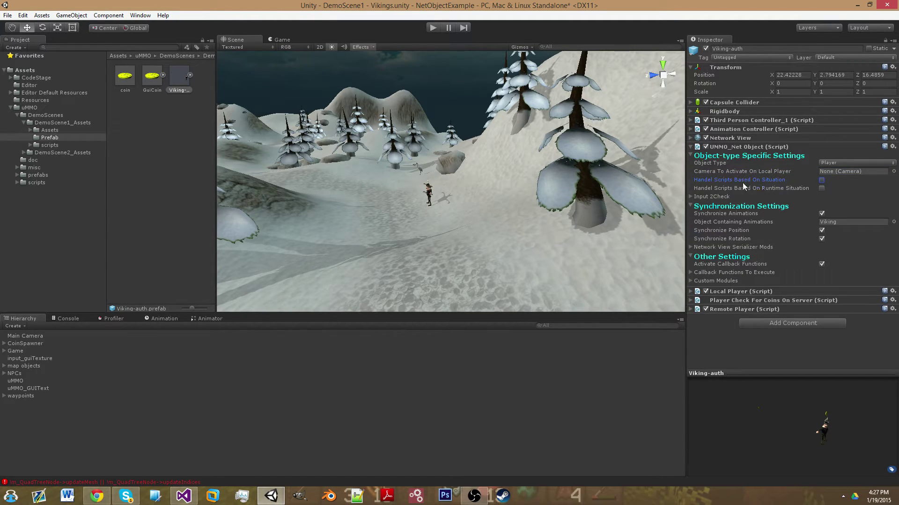
left_click(822, 188)
left_click(822, 189)
left_click(822, 180)
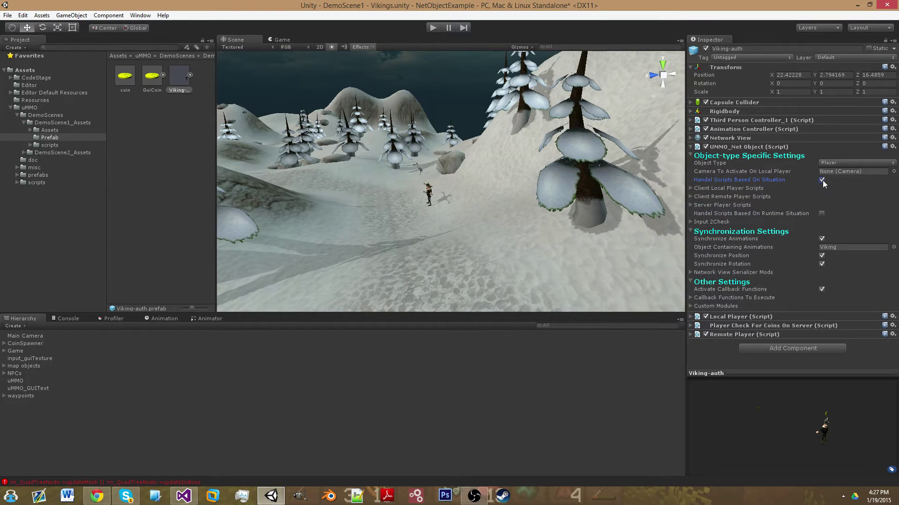
left_click(737, 188)
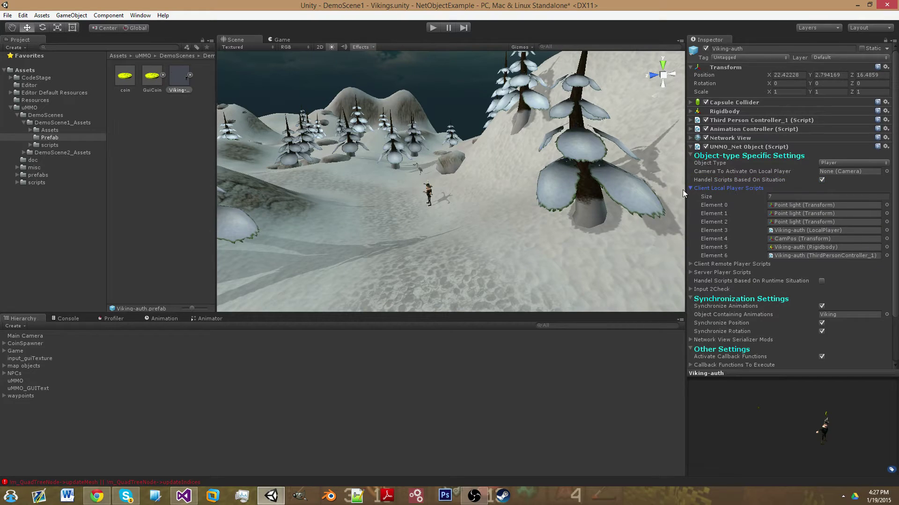
left_click(731, 188)
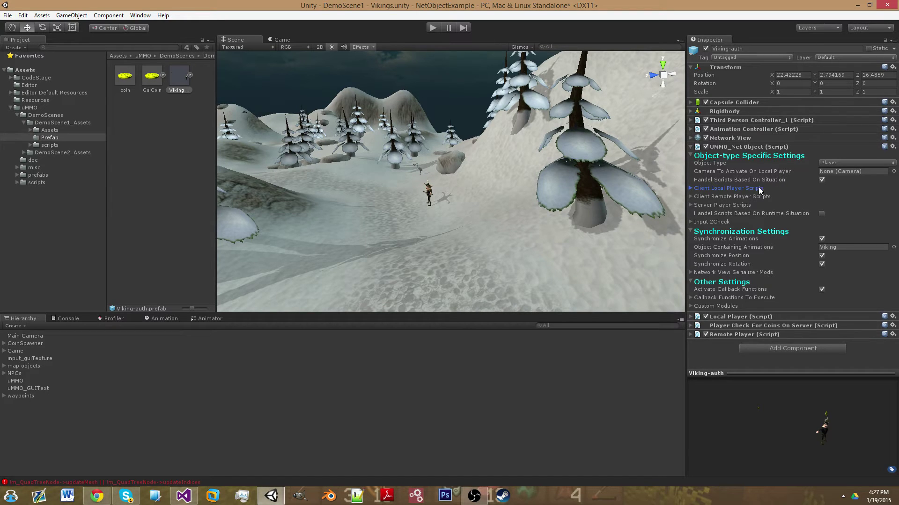
left_click(690, 187)
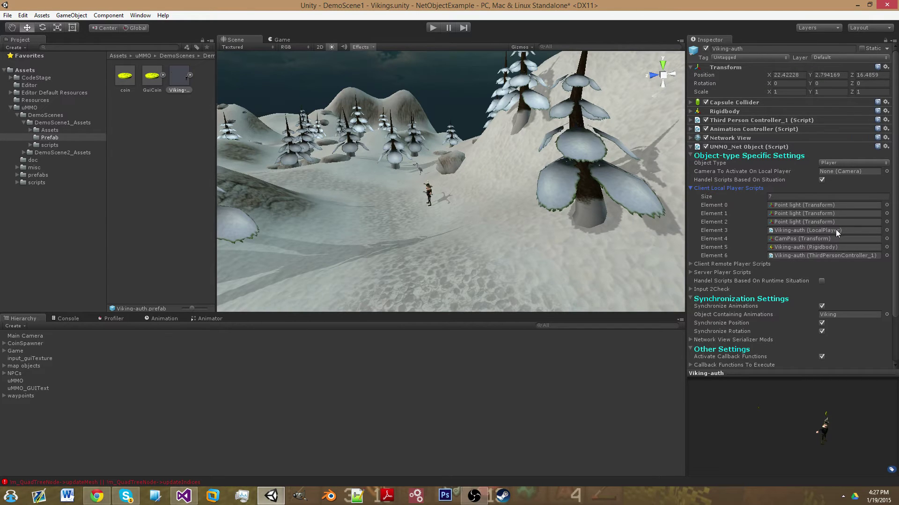
left_click(689, 187)
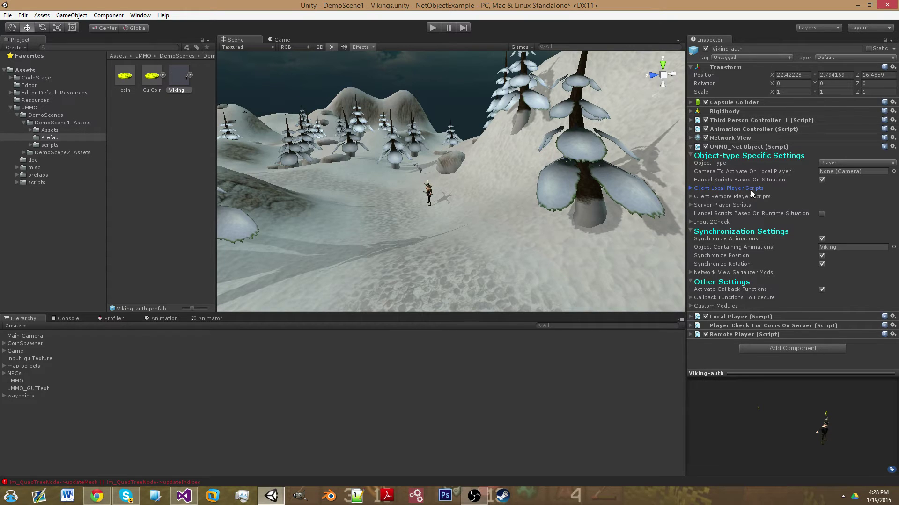
left_click(692, 206)
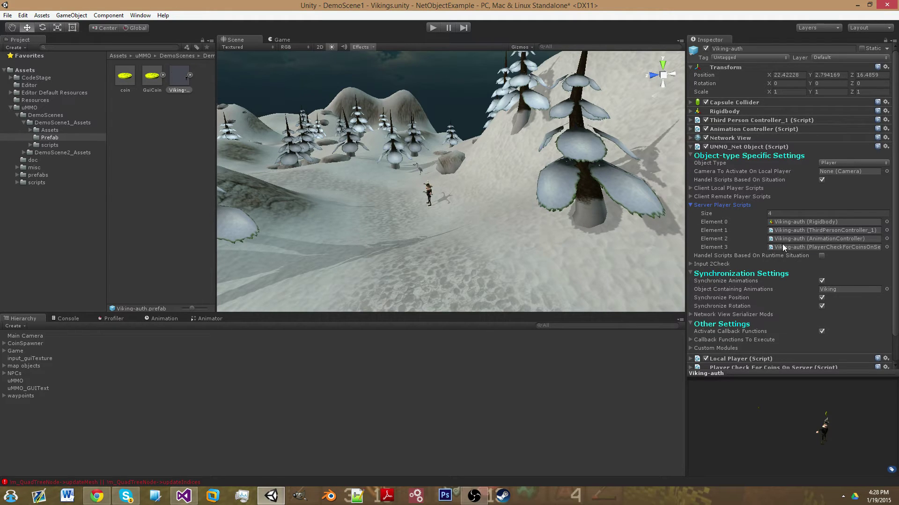
left_click(753, 197)
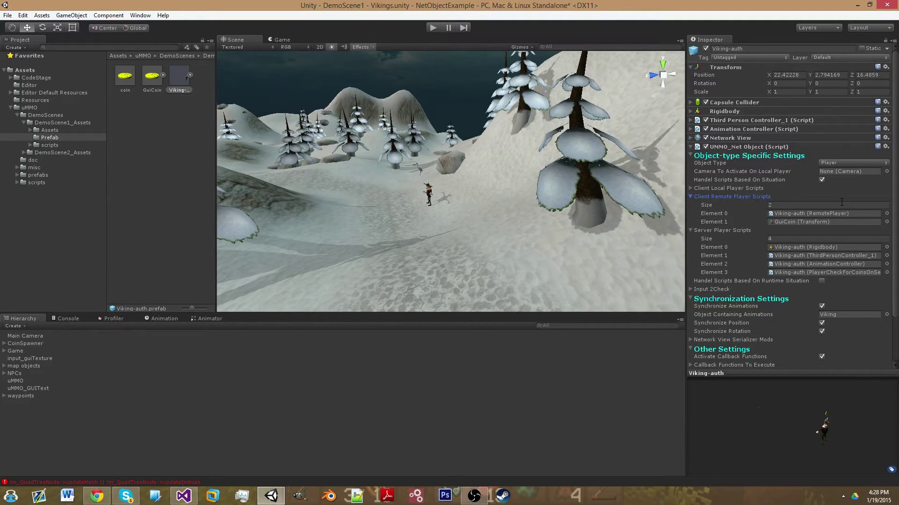
left_click(752, 199)
left_click(749, 206)
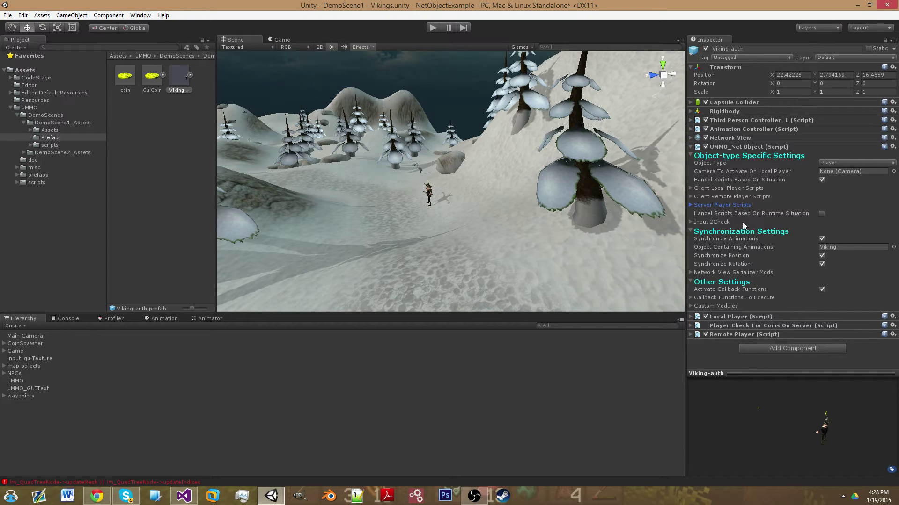
left_click(737, 187)
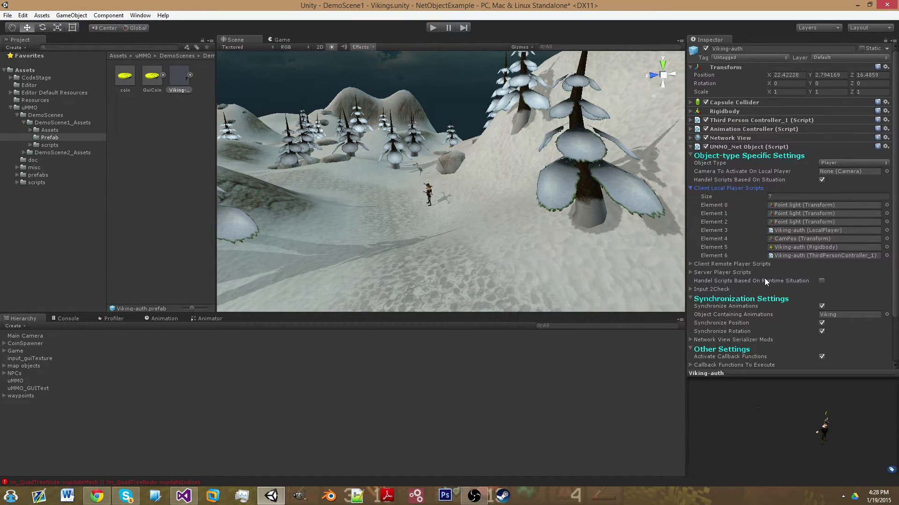
Enable Handel Scripts Based On Runtime Situation, inspect its runtime script lists, then disable it.
left_click(705, 189)
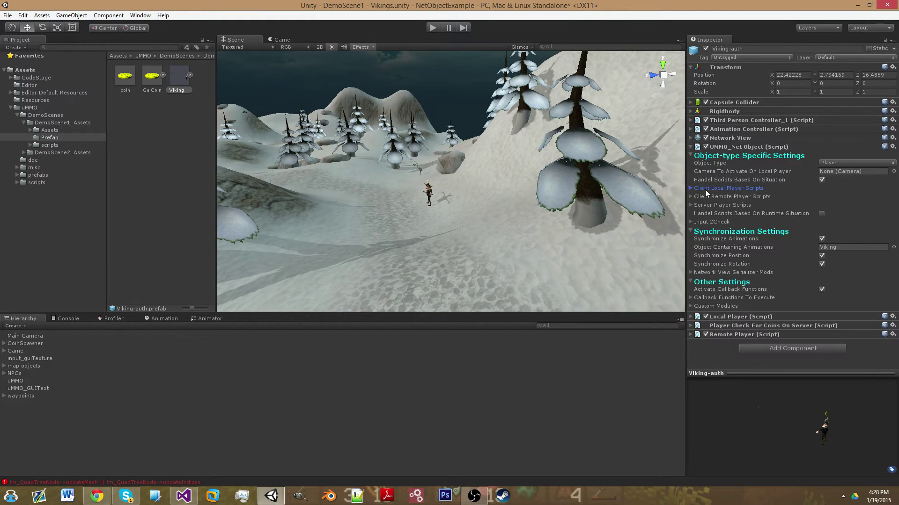
left_click(822, 214)
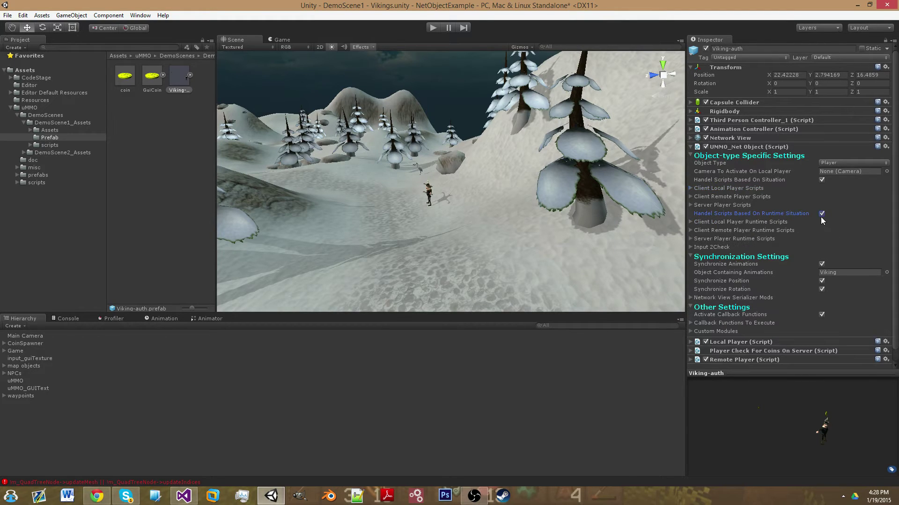
left_click(748, 222)
left_click(748, 222)
left_click(755, 230)
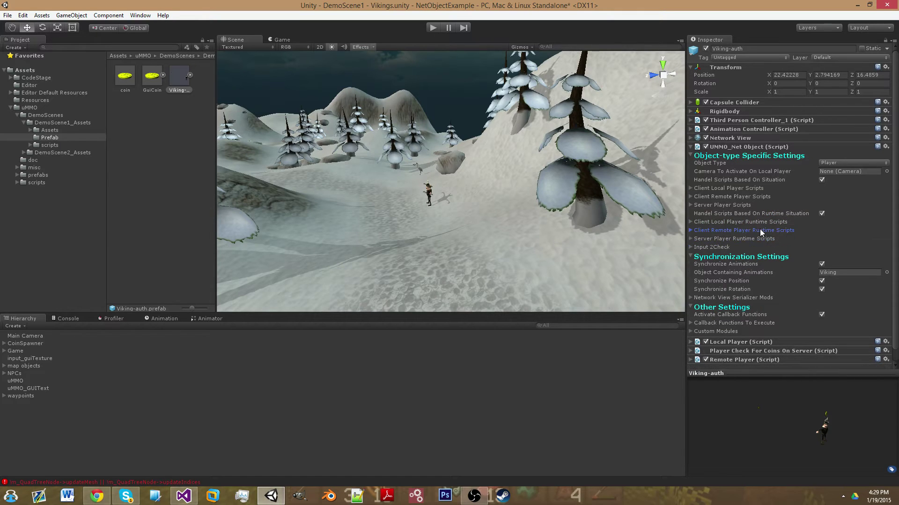
left_click(755, 230)
left_click(760, 223)
left_click(765, 222)
left_click(821, 214)
Compare the Horizontal Input 2Check entry with the Horizontal axis in the Input Manager.
left_click(691, 222)
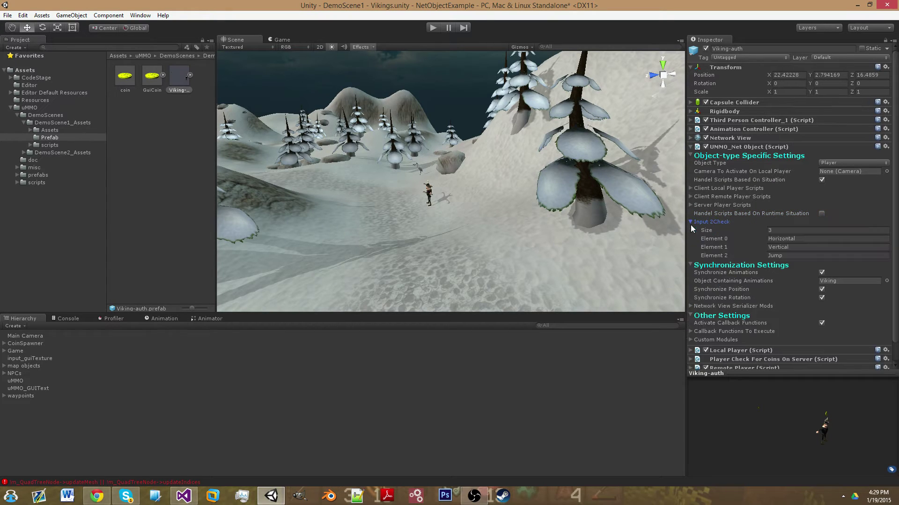
left_click(827, 238)
left_click(23, 15)
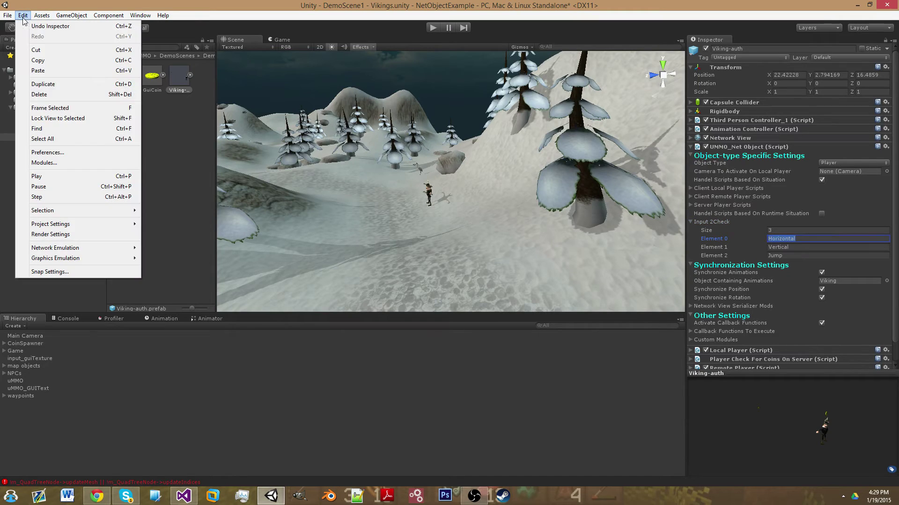
mouse_move(72, 227)
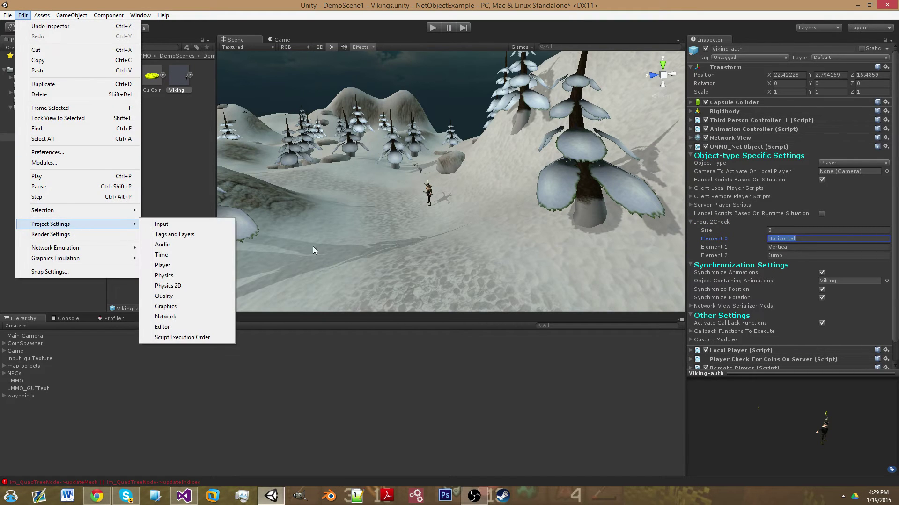
left_click(162, 224)
left_click(691, 71)
left_click(716, 88)
left_click(716, 88)
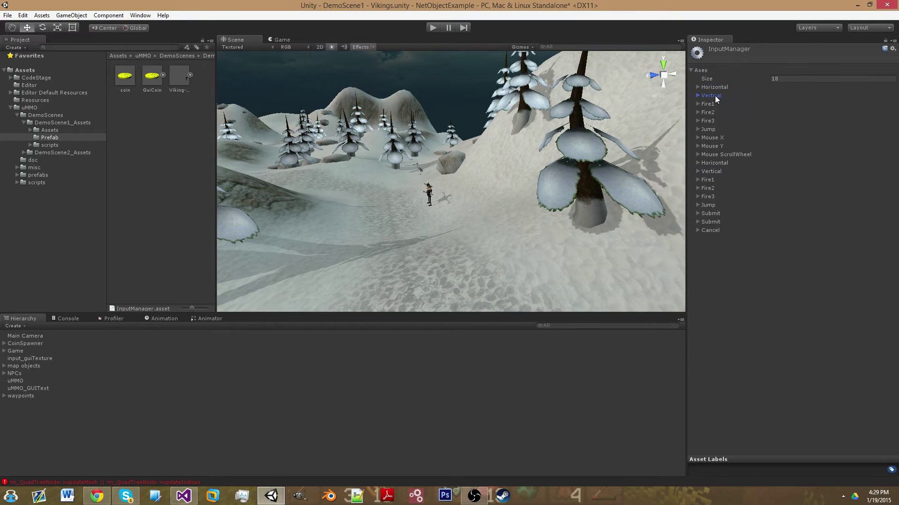
left_click(428, 193)
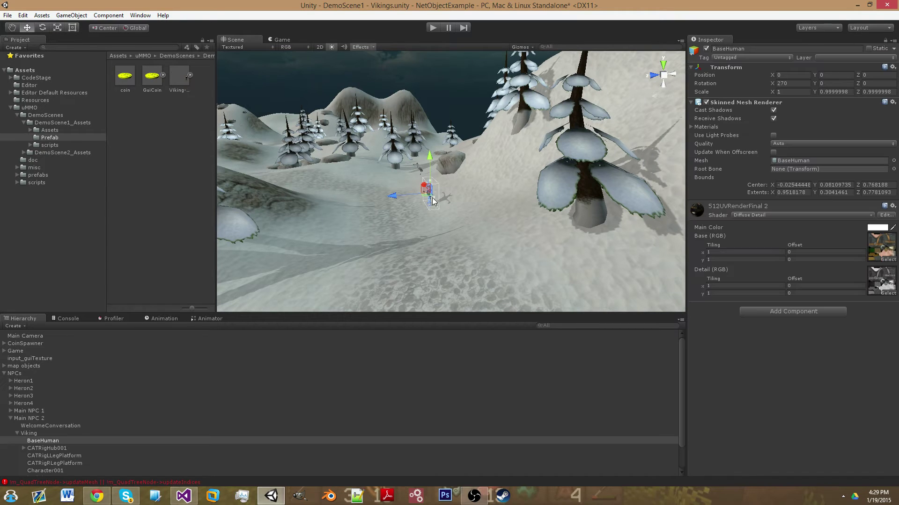
left_click(187, 83)
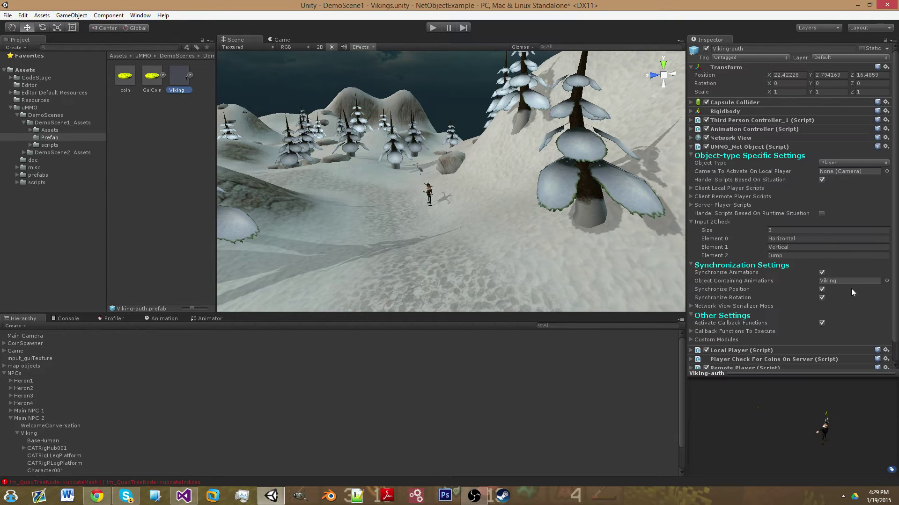
Set Input 2Check Size to 4 and change Element 3 to Inventory.
left_click(780, 233)
type("4")
key("Return")
left_click(790, 264)
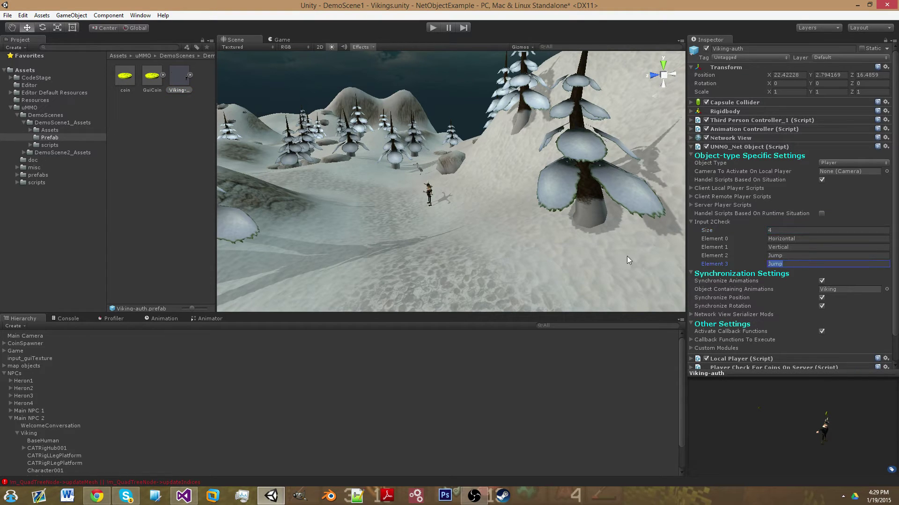
key("BackSpace")
type("INventory")
left_click(743, 239)
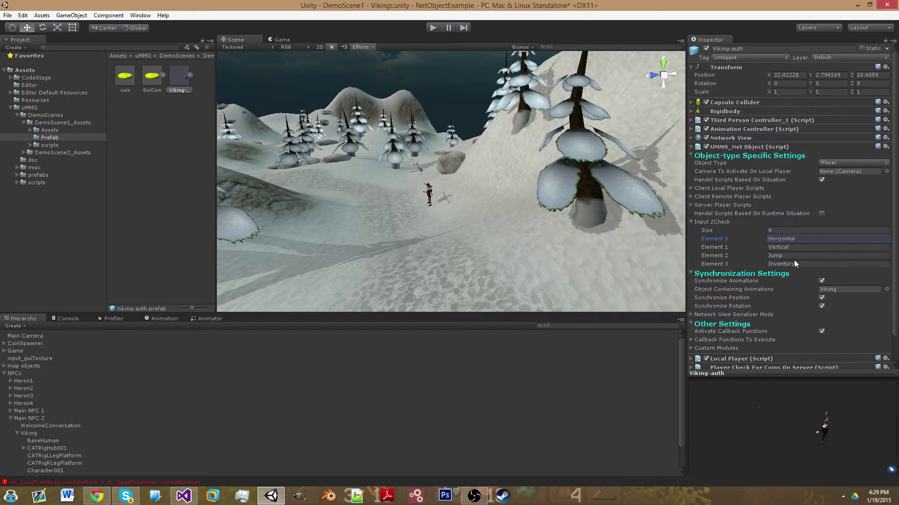
left_click(717, 223)
left_click(760, 221)
left_click(754, 223)
left_click(732, 222)
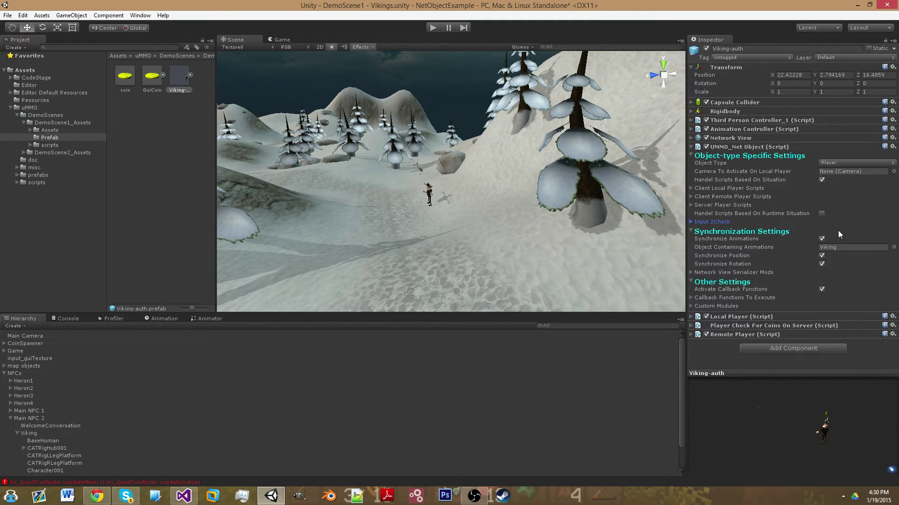
double_click(821, 238)
left_click(822, 240)
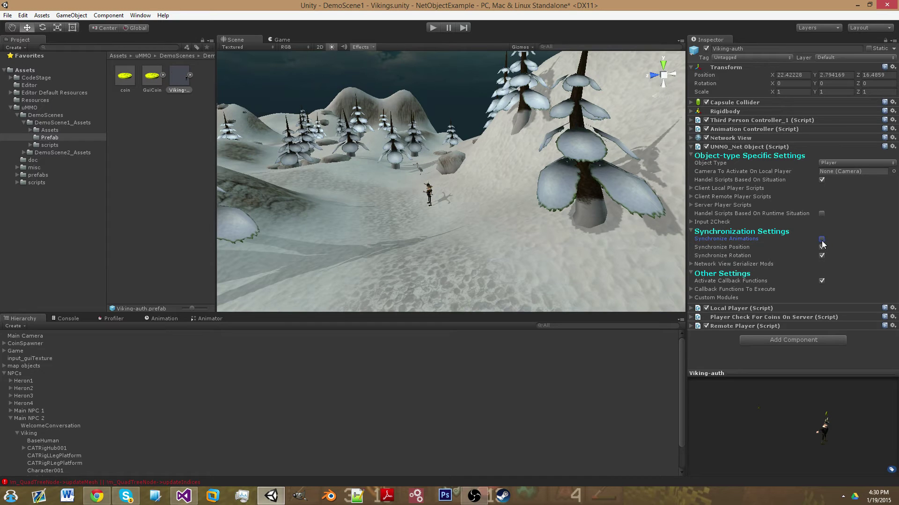
mouse_move(532, 227)
left_mouse_down("alt")
mouse_move(488, 241)
mouse_move(536, 214)
mouse_move(537, 225)
mouse_move(487, 175)
mouse_move(524, 304)
mouse_move(514, 283)
mouse_move(517, 296)
mouse_move(527, 233)
left_mouse_up("alt")
left_click(822, 239)
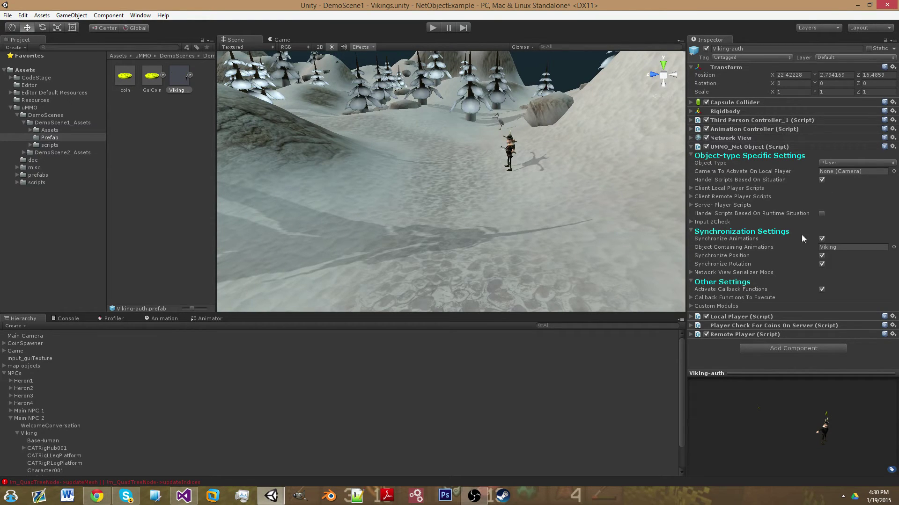
Toggle Synchronize Position and Rotation, then ping Viking from Object Containing Animations.
left_click_drag(491, 310, 515, 209, "alt")
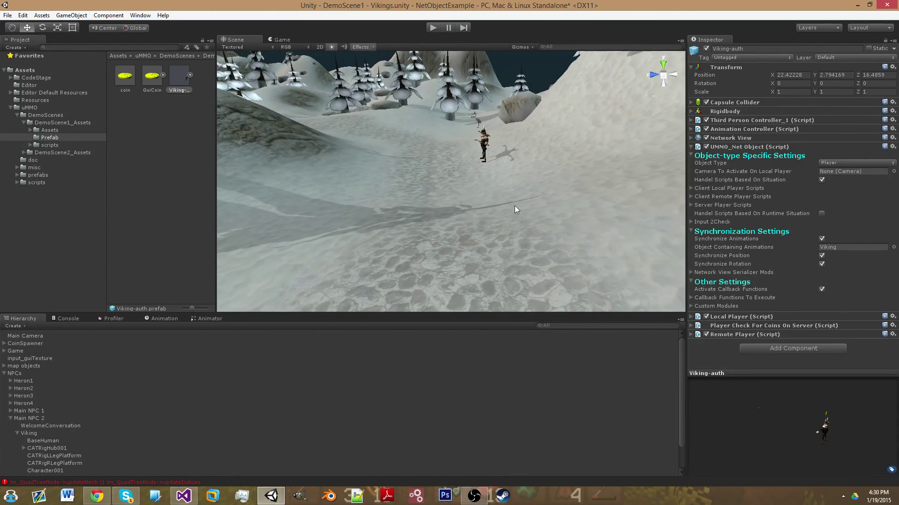
left_click(822, 256)
left_click(822, 264)
left_click(821, 265)
left_click(838, 248)
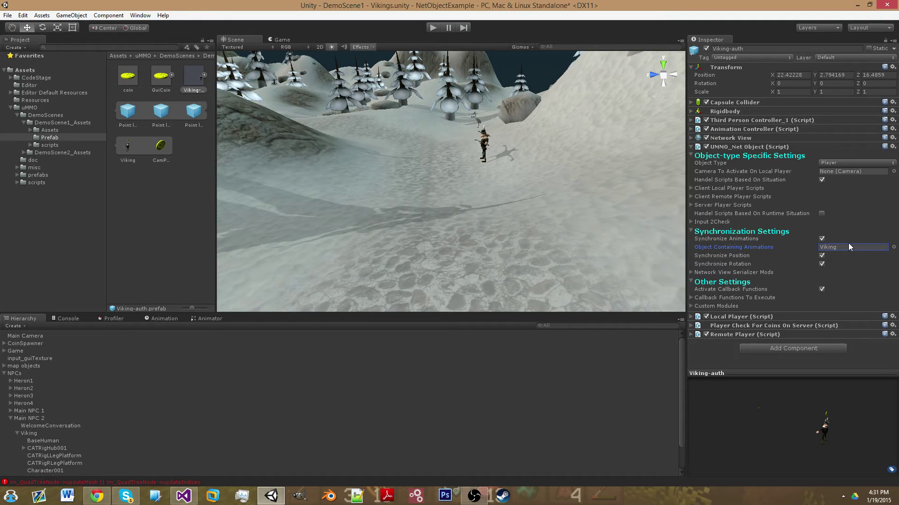
Expand Network View Serializer Mods and ping Element 1's SyncLegacyAnims module prefab.
left_click(740, 274)
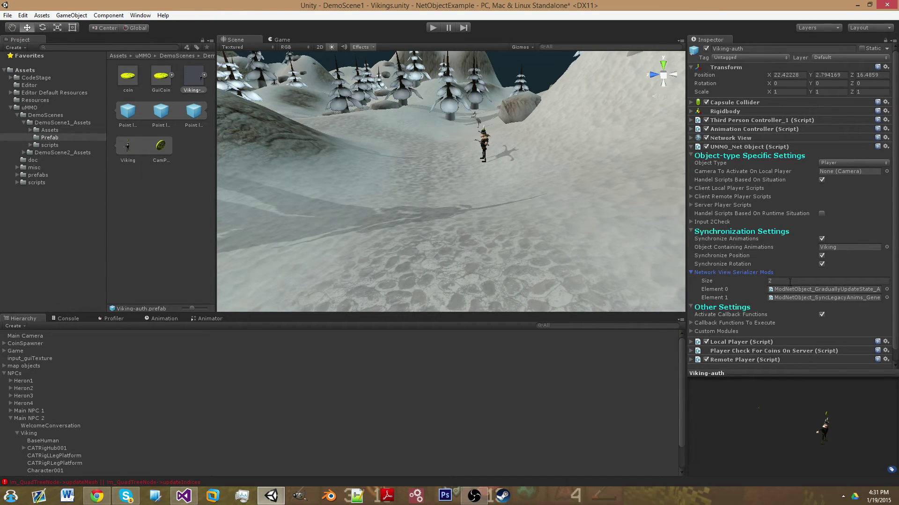
left_click(836, 298)
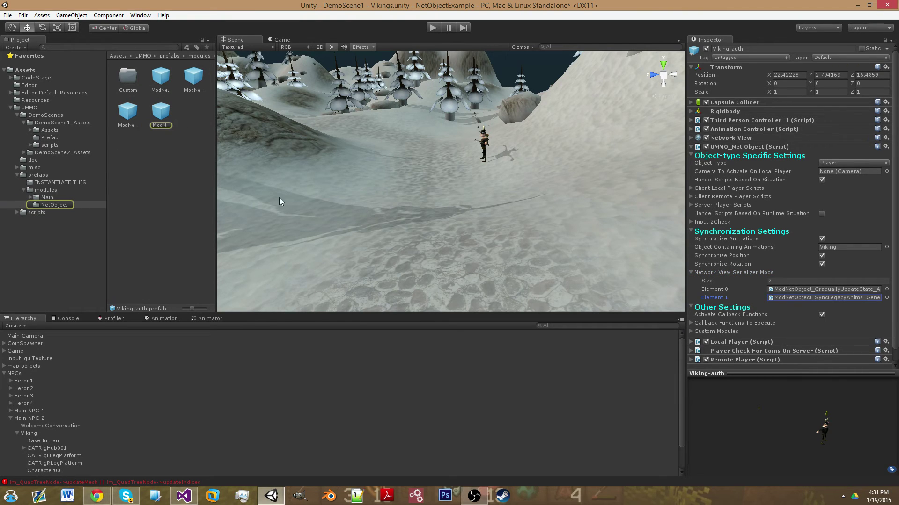
left_click(168, 114)
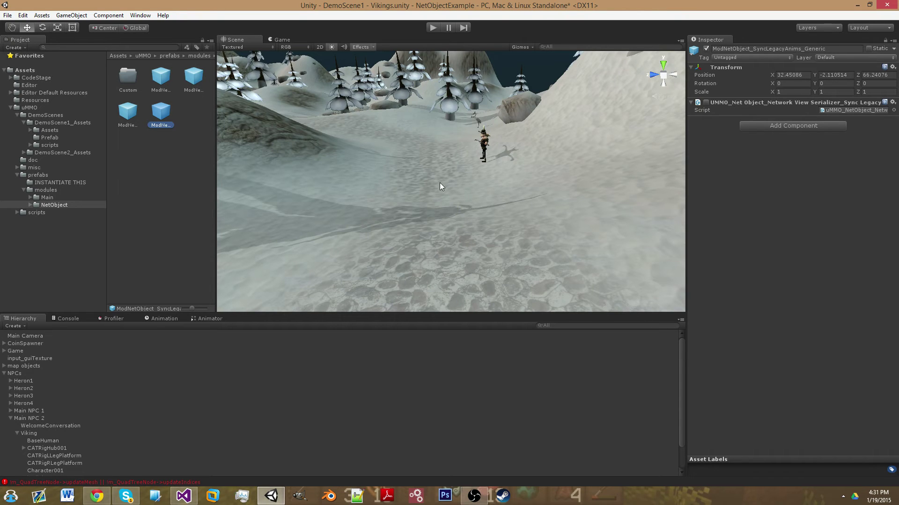
left_click(4, 374)
left_click(28, 382)
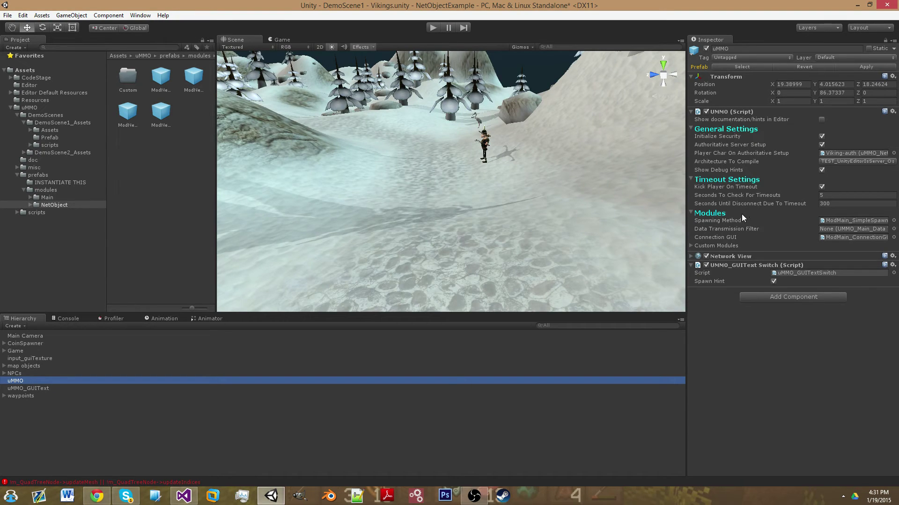
Reselect Viking-auth from DemoScene1_Assets > Prefab and ping serializer mod Elements 0 and 1.
left_click(41, 123)
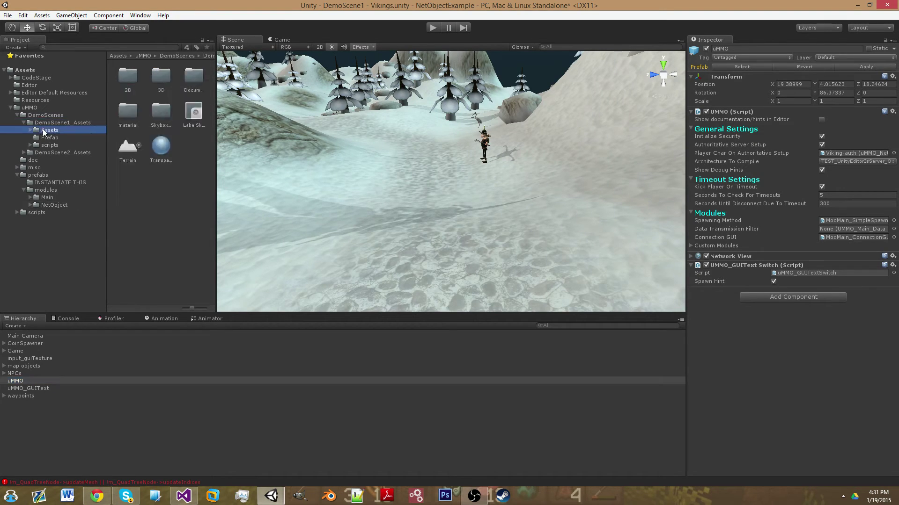
left_click(49, 139)
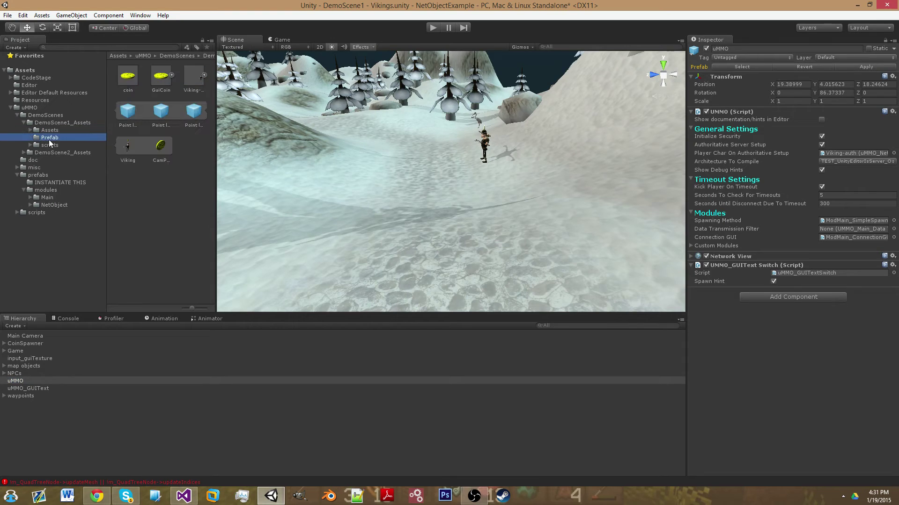
left_click(202, 82)
scroll(879, 309, "down", 1)
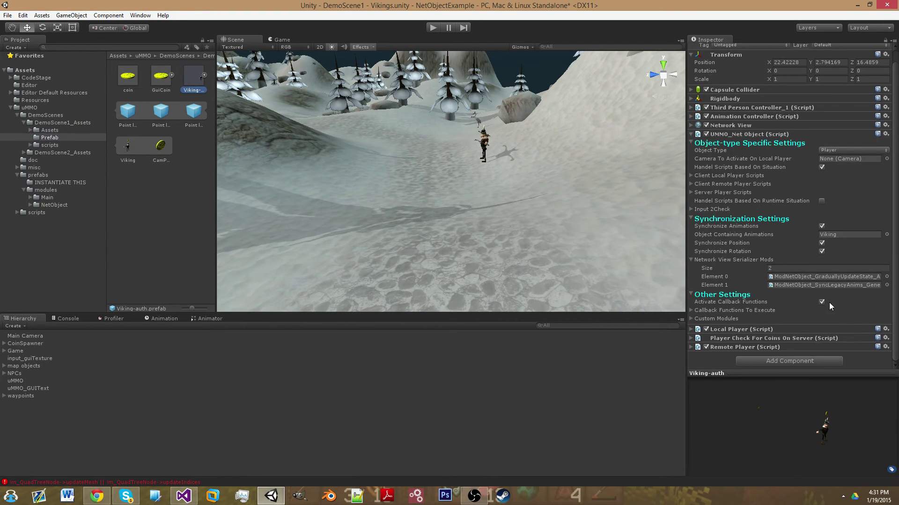
left_click(841, 275)
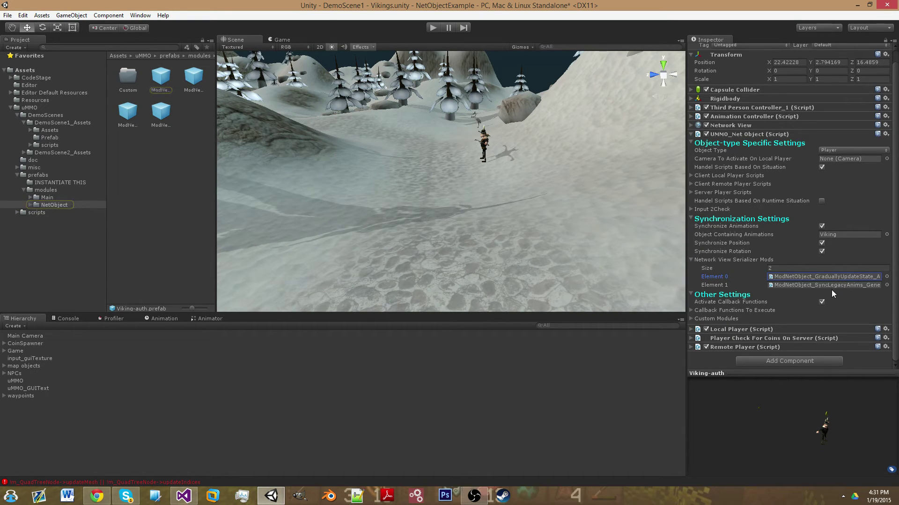
left_click(825, 286)
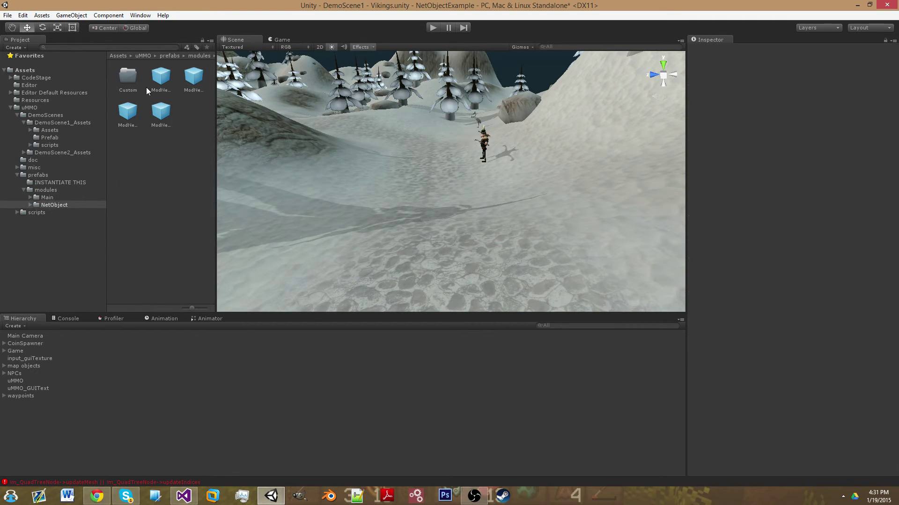
Inspect the GraduallyUpdateState, SimplyLerpTransform, SyncLegacyAnims and NetworkInterpolatedTransform module prefabs.
left_click(158, 84)
left_click(193, 79)
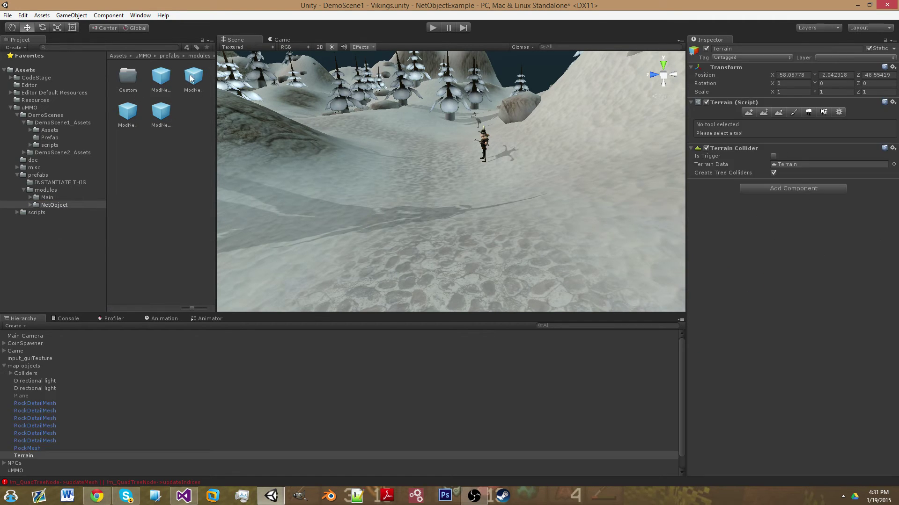
left_click(127, 113)
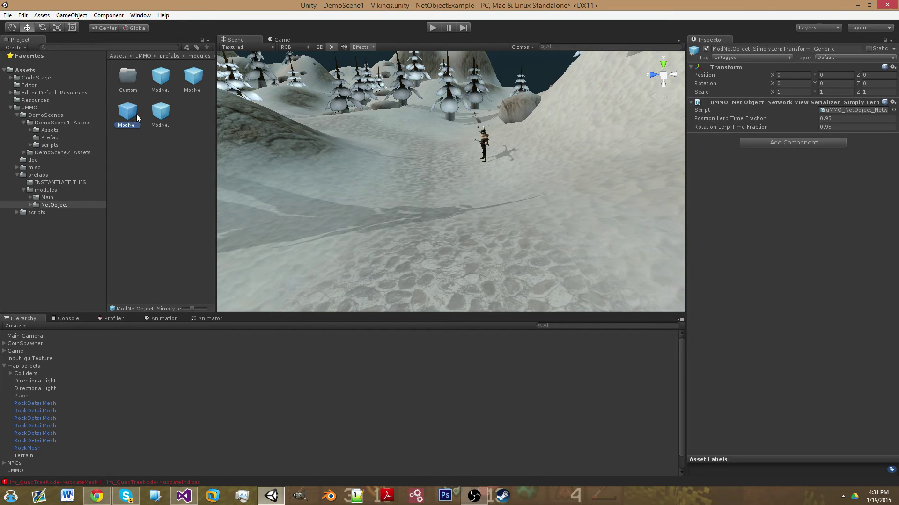
left_click(157, 112)
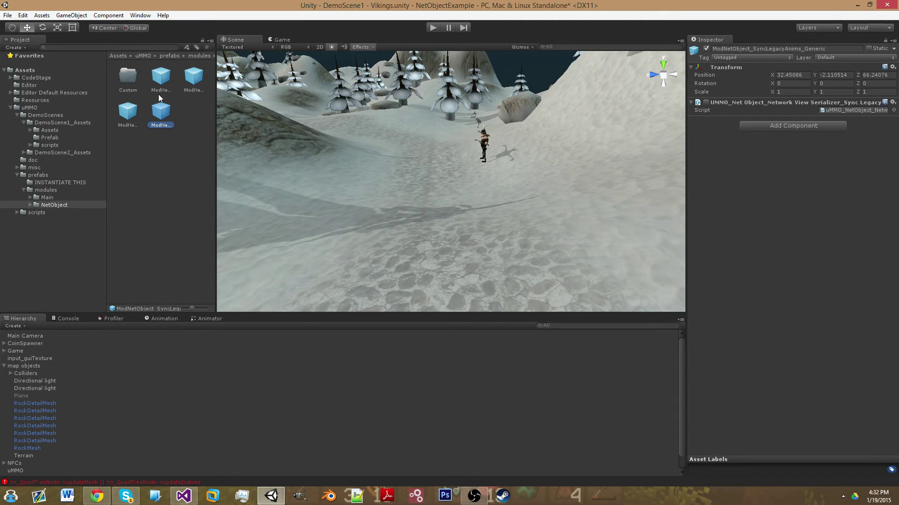
left_click(161, 79)
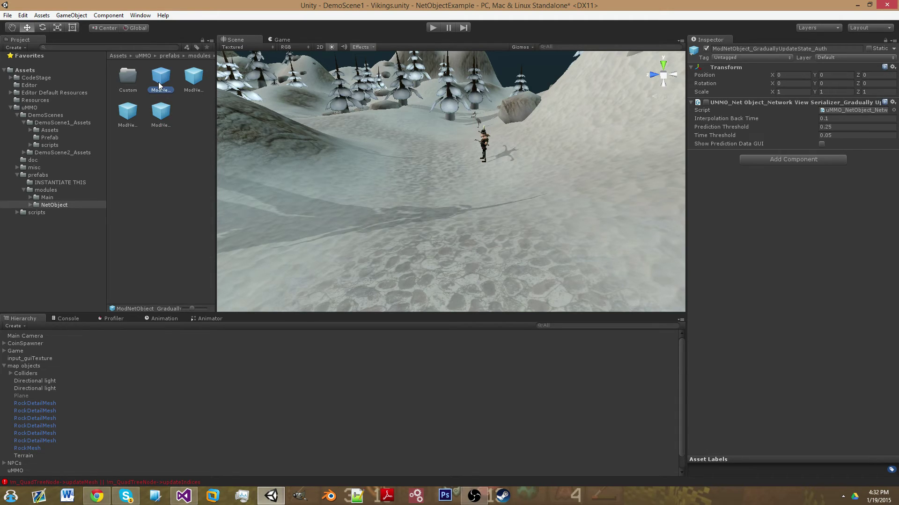
left_click(204, 87)
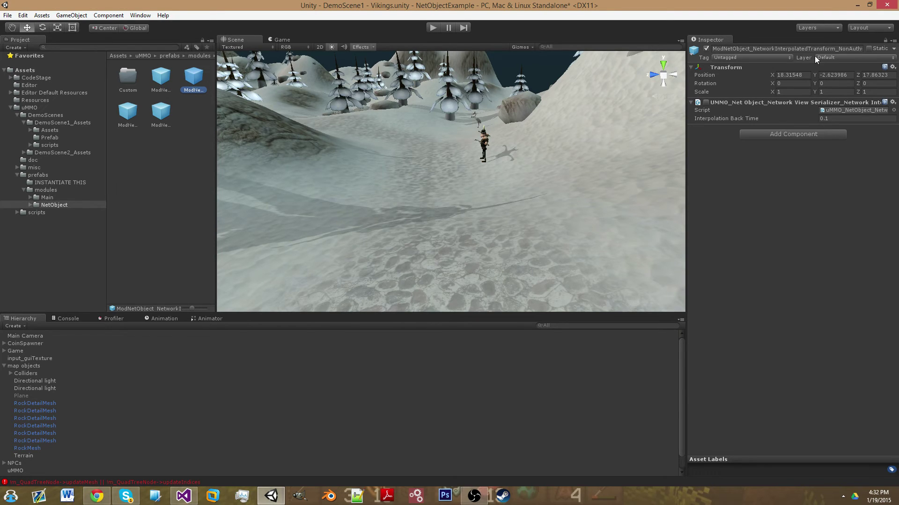
Select and erase the module prefab's name text in the Inspector.
left_click(824, 51)
left_click(773, 48)
key("shift+Home")
key("shift+End")
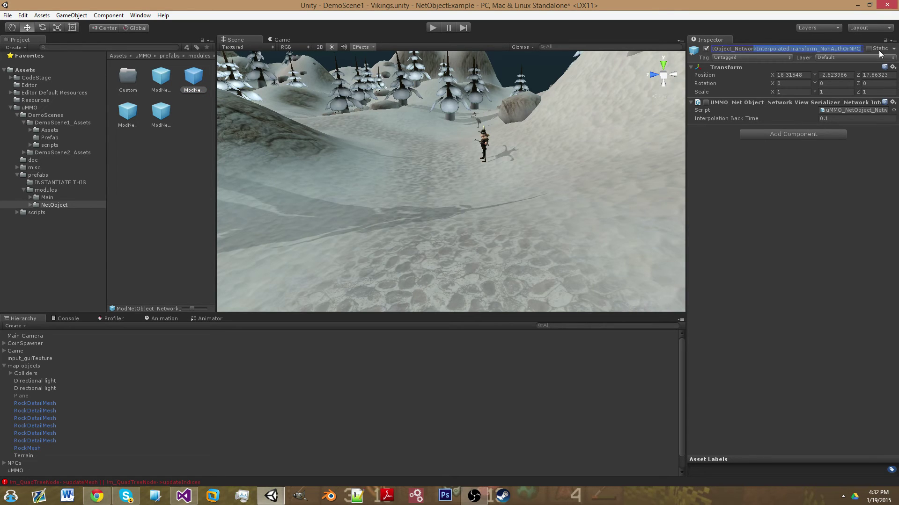
key("BackSpace")
Browse the Custom and Main module folders, then collapse the modules tree.
double_click(130, 85)
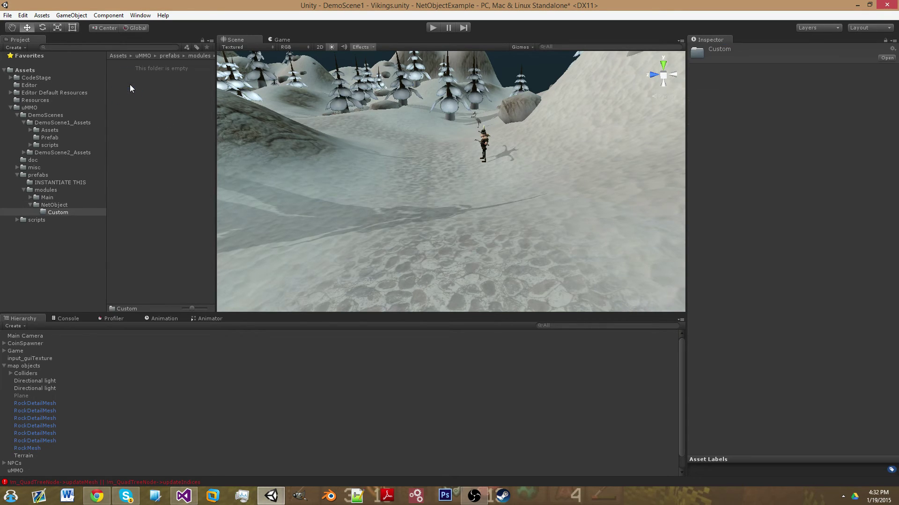
left_click(63, 199)
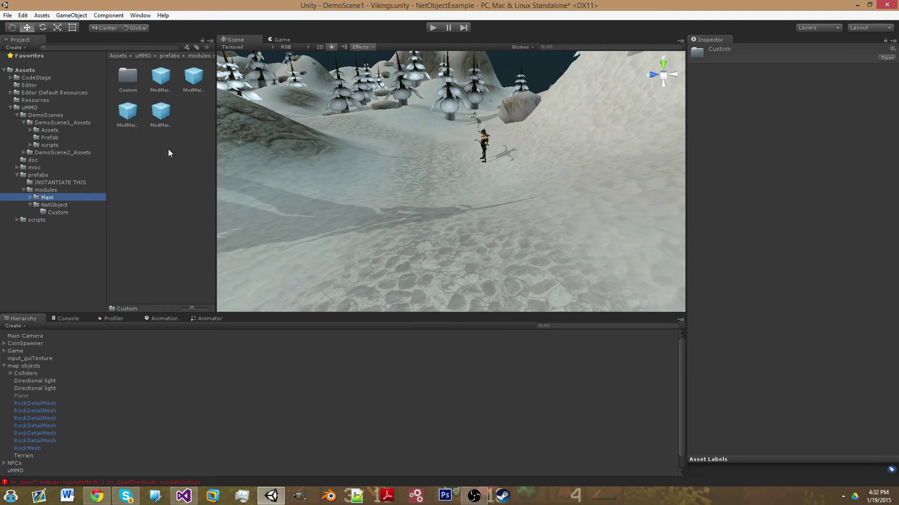
left_click(83, 205)
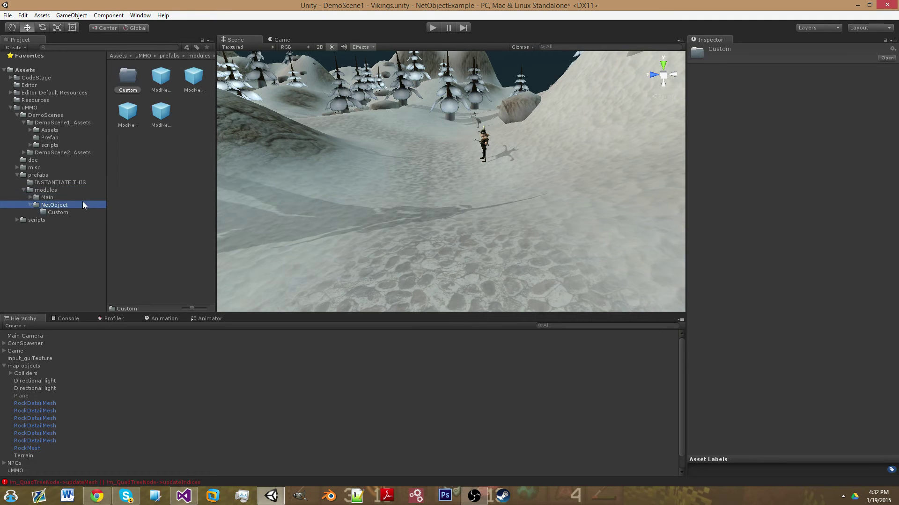
left_click(23, 190)
scroll(82, 403, "down", 1)
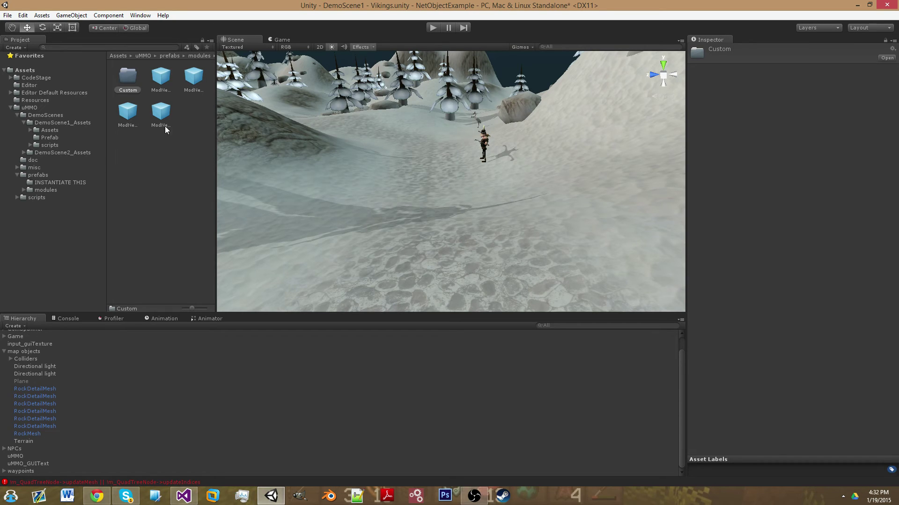
left_click(144, 126)
Browse the demo scene's Assets, Prefab, doc and prefabs modules folders.
left_click(164, 122)
left_click(176, 145)
left_click(72, 131)
left_click(68, 137)
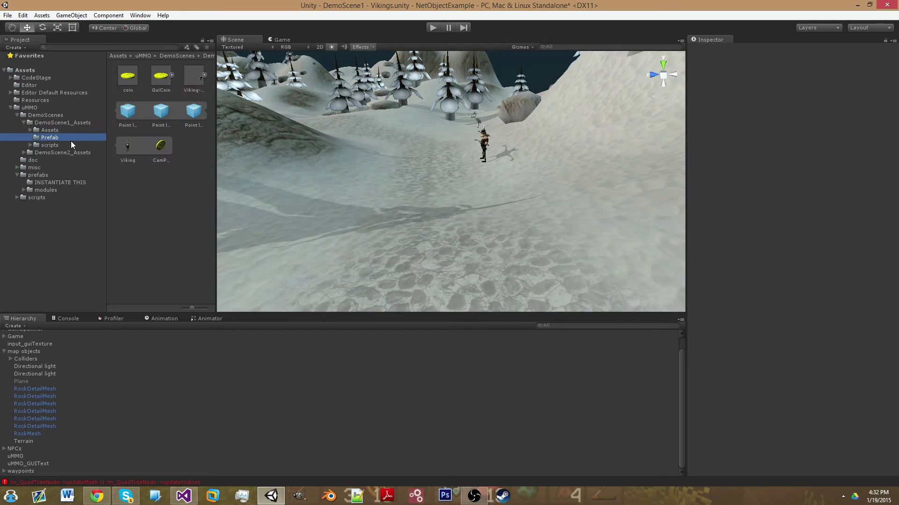
left_click(58, 160)
left_click(51, 189)
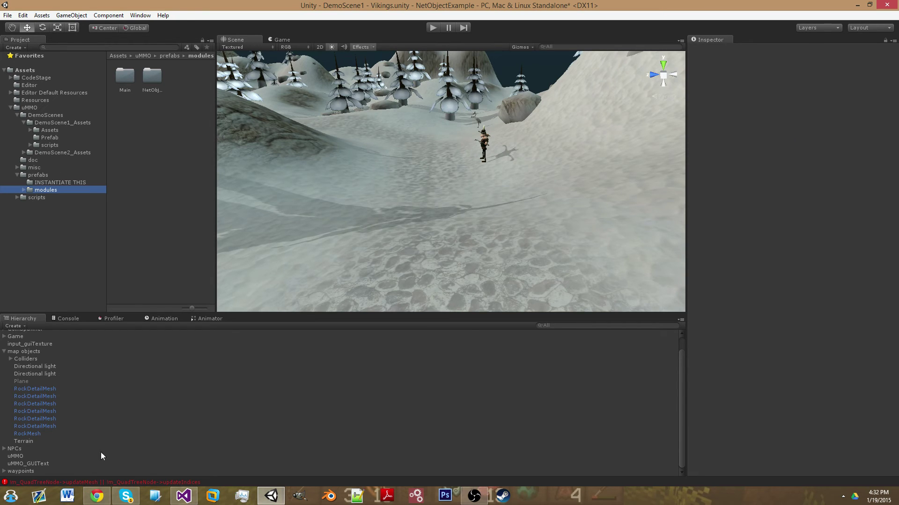
Go to DemoScene1_Assets > Prefab and select Viking-auth to show its settings.
left_click(60, 122)
double_click(160, 76)
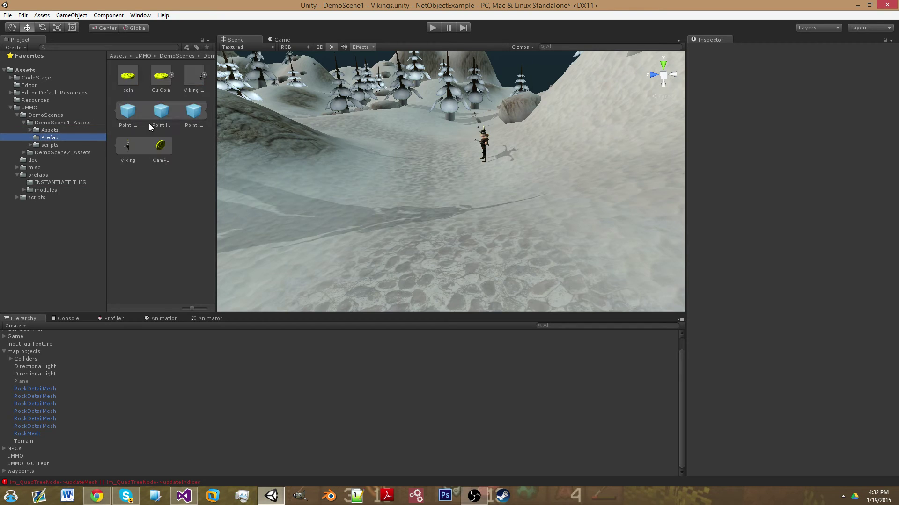
left_click(194, 81)
scroll(821, 270, "down", 1)
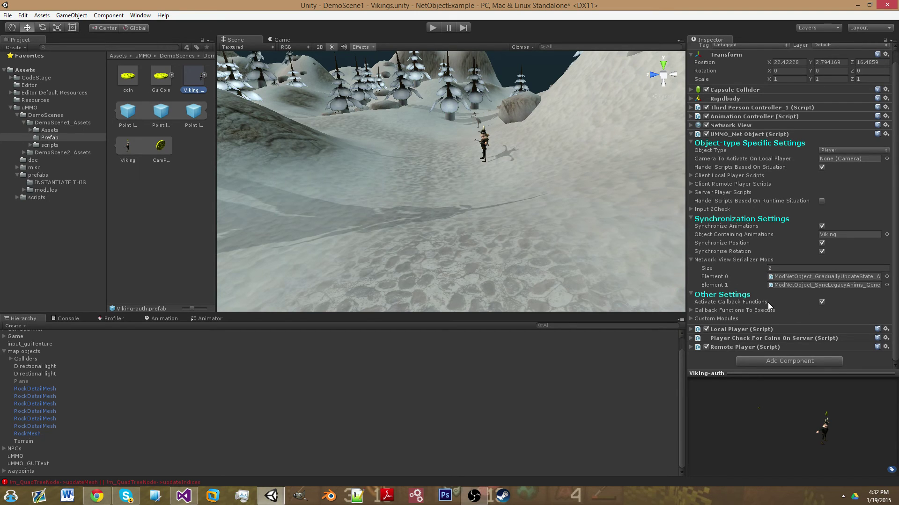
Expand the Callback Functions To Execute list under the Activate Callback Functions setting.
left_click(820, 302)
scroll(821, 306, "up", 1)
left_click(770, 319)
scroll(751, 358, "down", 3)
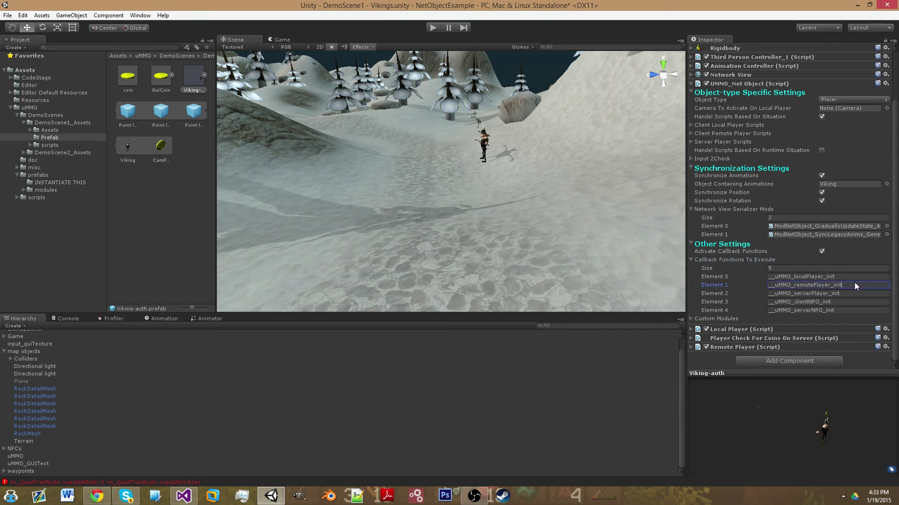
Review the localPlayer, remotePlayer, serverPlayer, clientNPO and serverNPO init callbacks, then collapse the list.
left_click(850, 293)
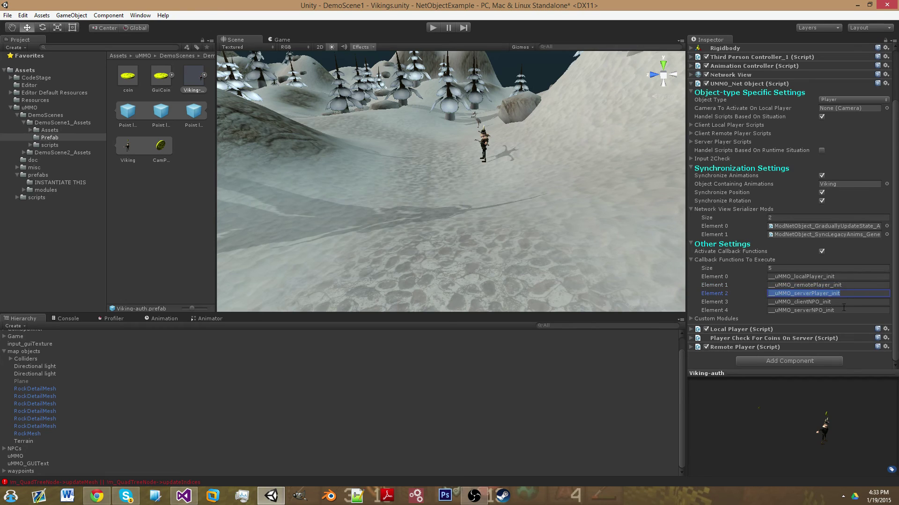
left_click(847, 302)
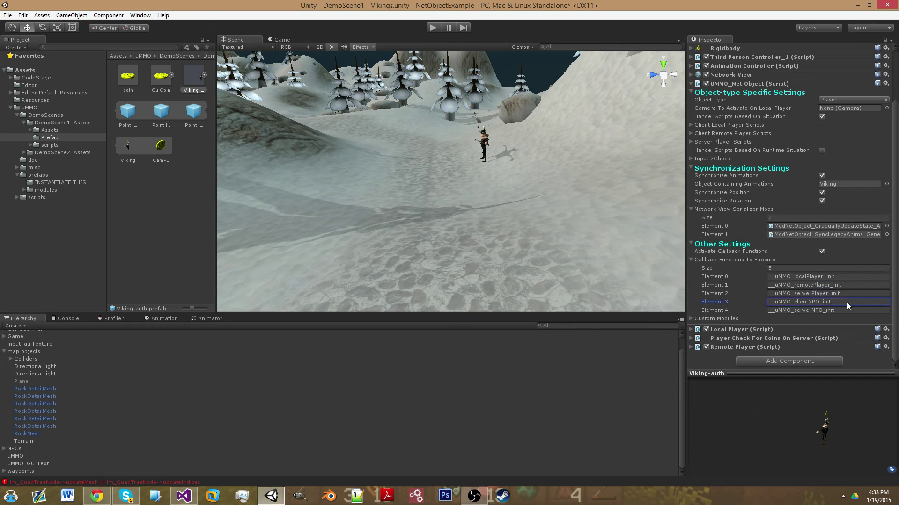
left_click(824, 311)
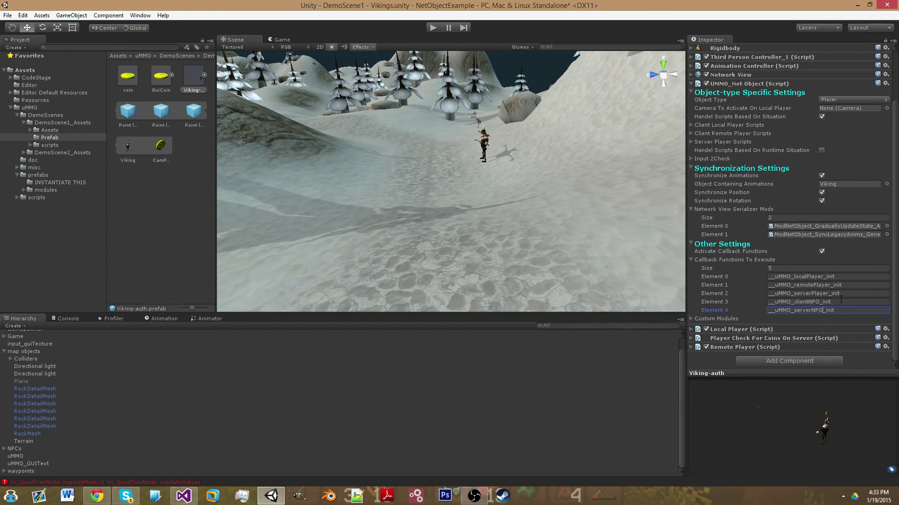
left_click(841, 300)
left_click(846, 285)
left_click(846, 277)
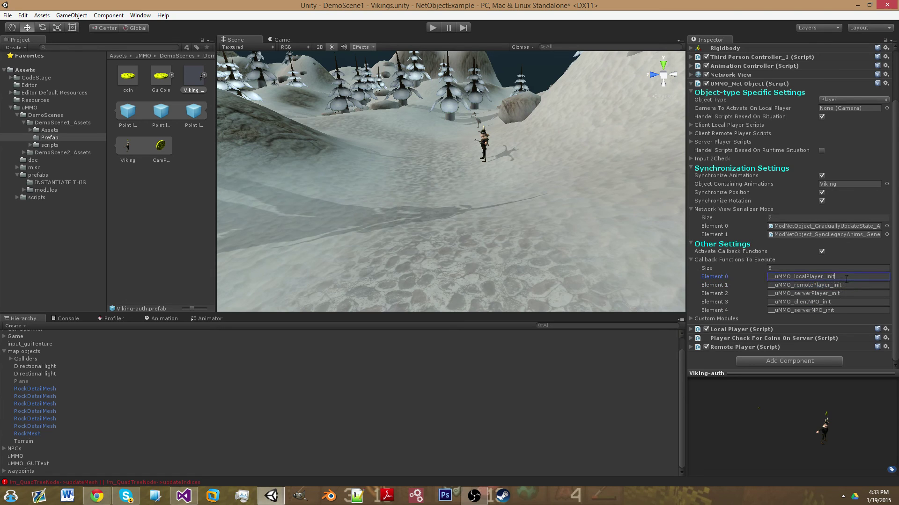
left_click(839, 293)
left_click(846, 285)
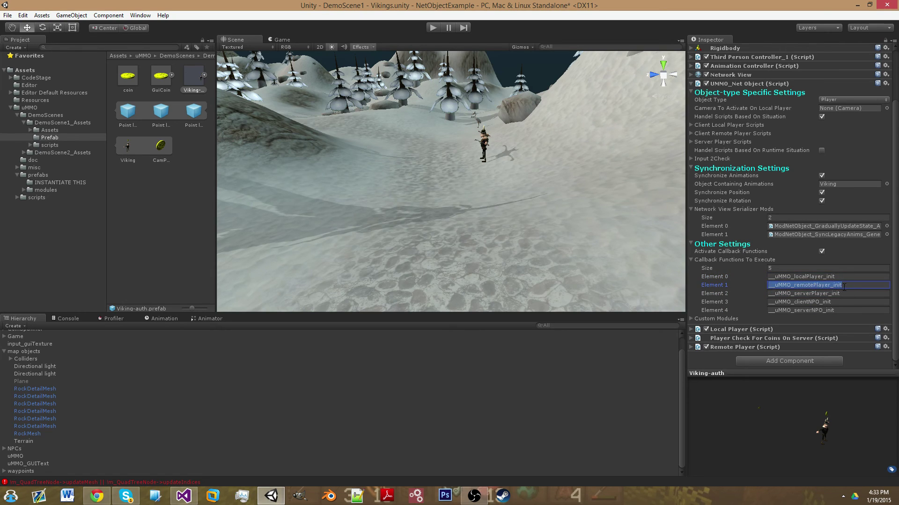
left_click(814, 277)
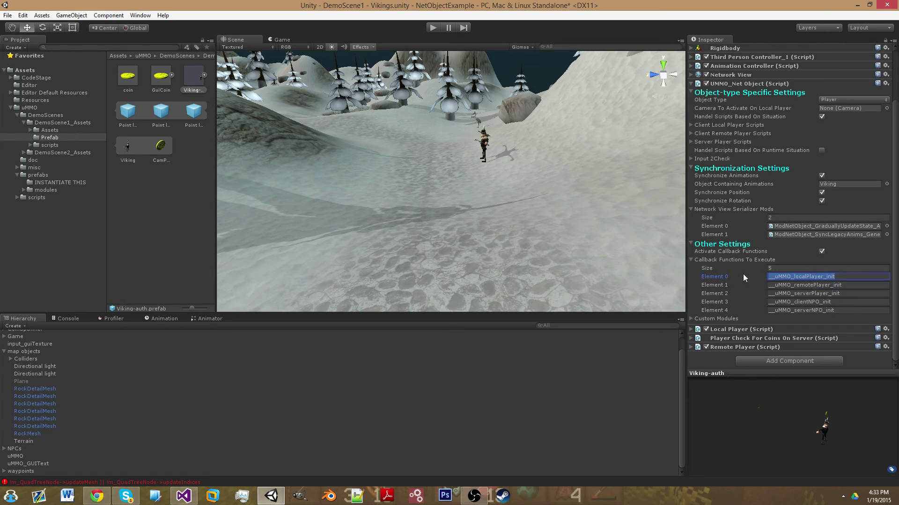
left_click(741, 261)
left_click(735, 320)
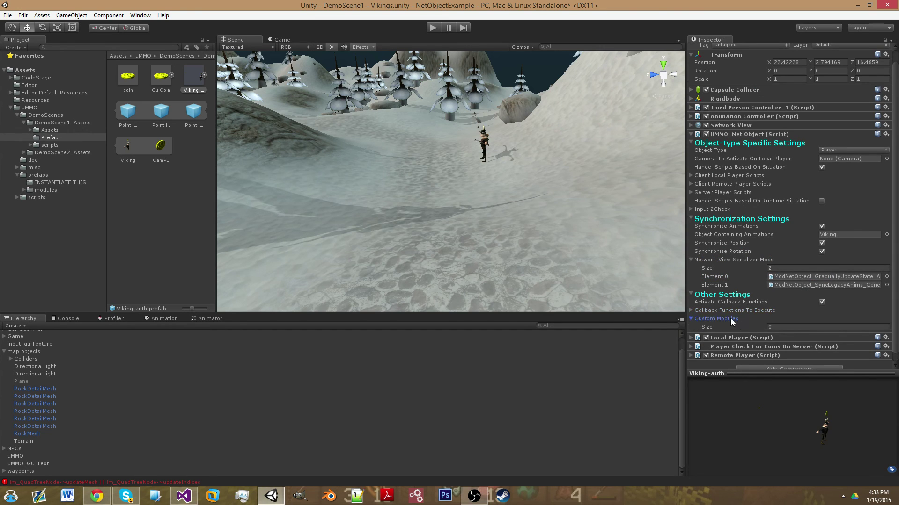
left_click(65, 175)
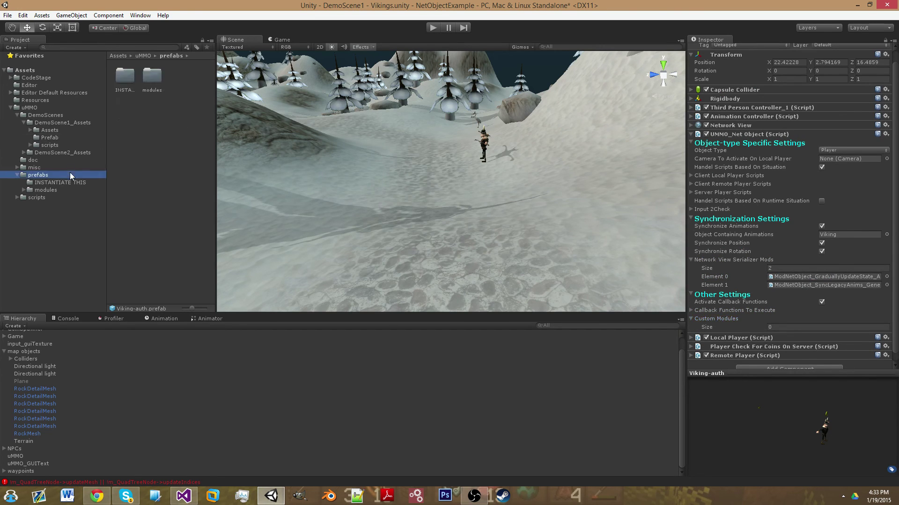
left_click(68, 189)
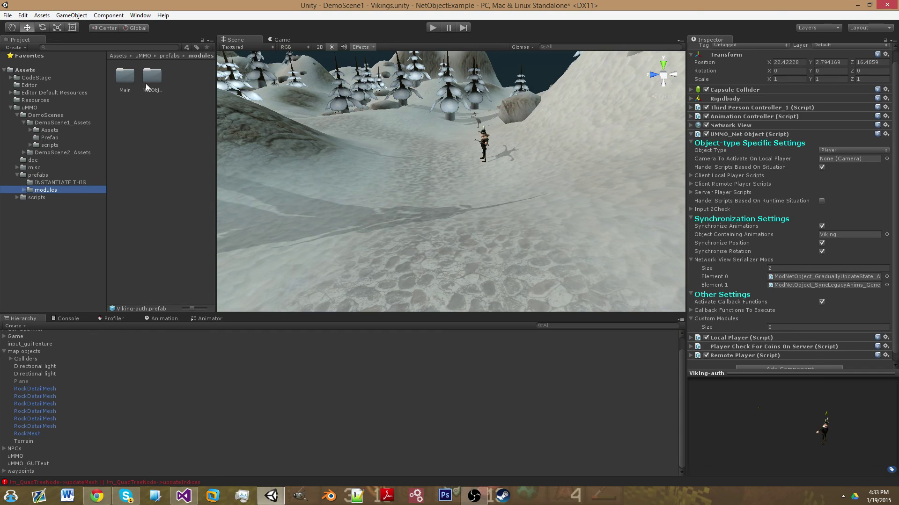
double_click(152, 77)
left_click(160, 83)
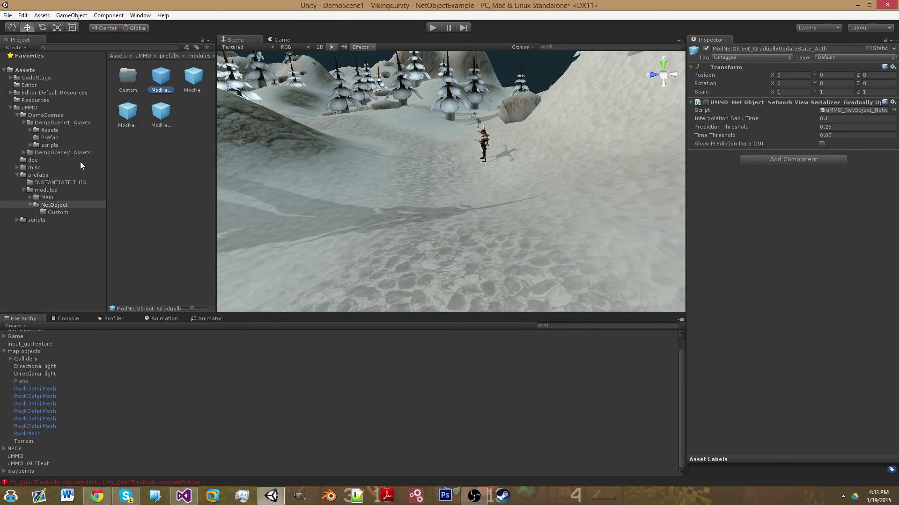
left_click(69, 206)
left_click(70, 213)
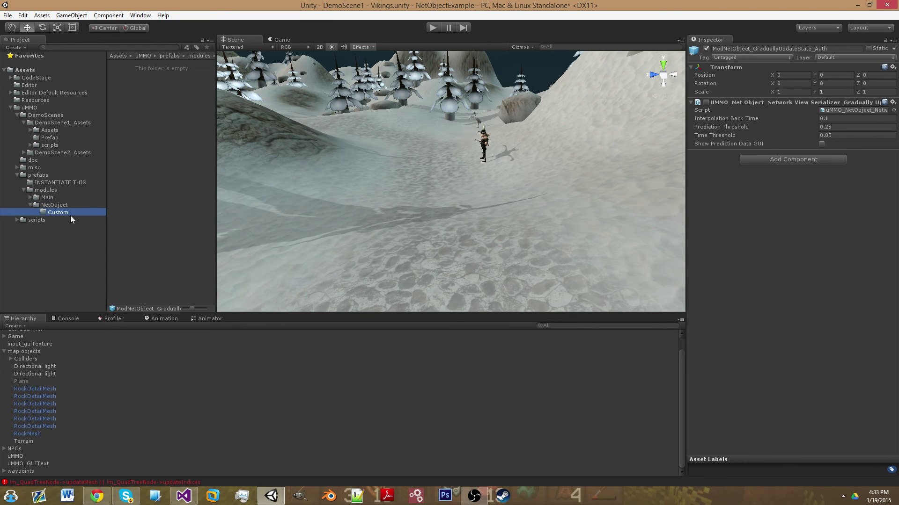
left_click(56, 168)
left_click(54, 176)
left_click(64, 145)
left_click(69, 131)
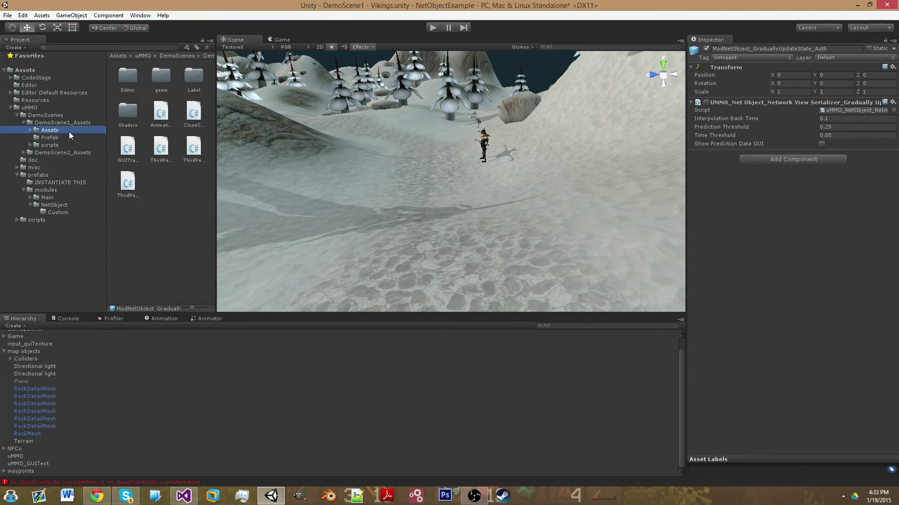
left_click(72, 113)
left_click(72, 106)
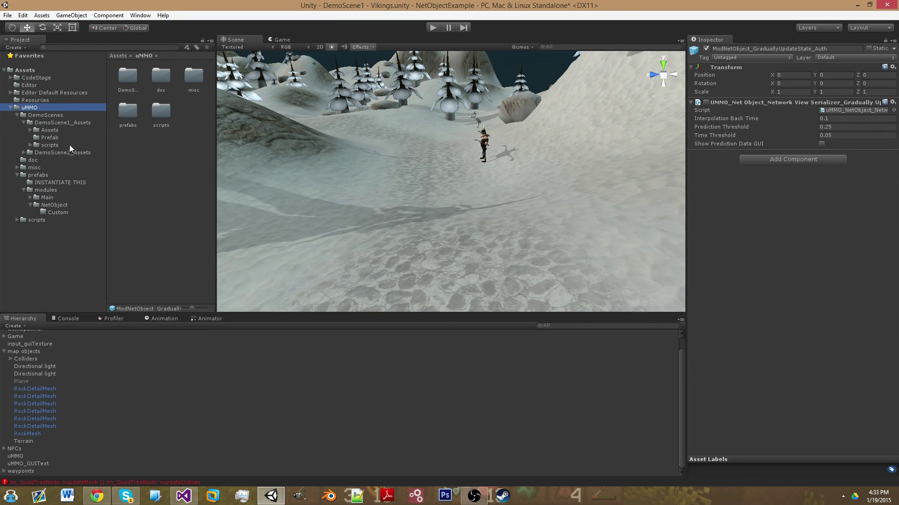
left_click(69, 145)
left_click(63, 153)
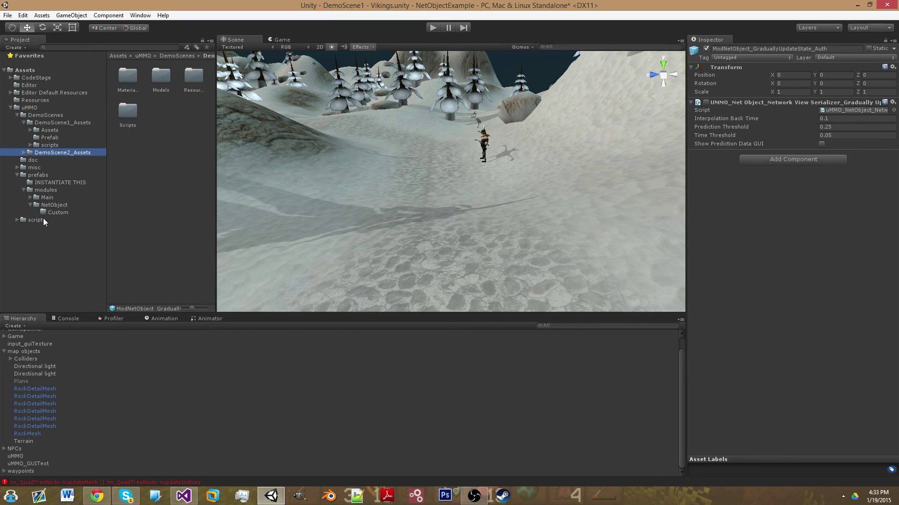
left_click(50, 137)
left_click(193, 76)
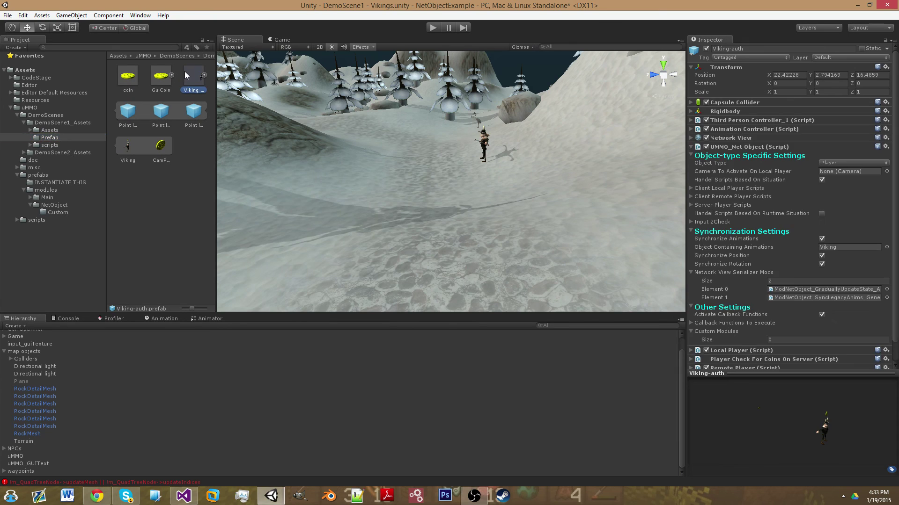
scroll(873, 233, "down", 2)
scroll(824, 290, "up", 1)
scroll(863, 243, "down", 1)
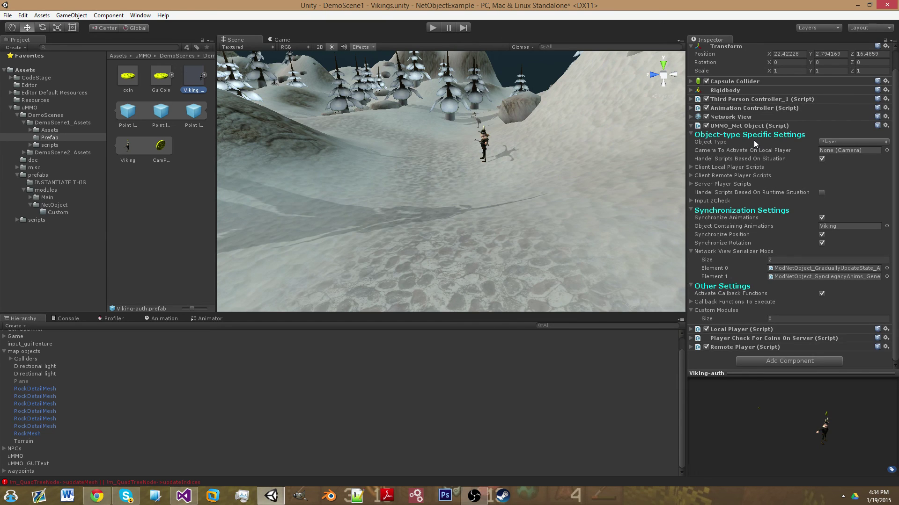
left_click(734, 117)
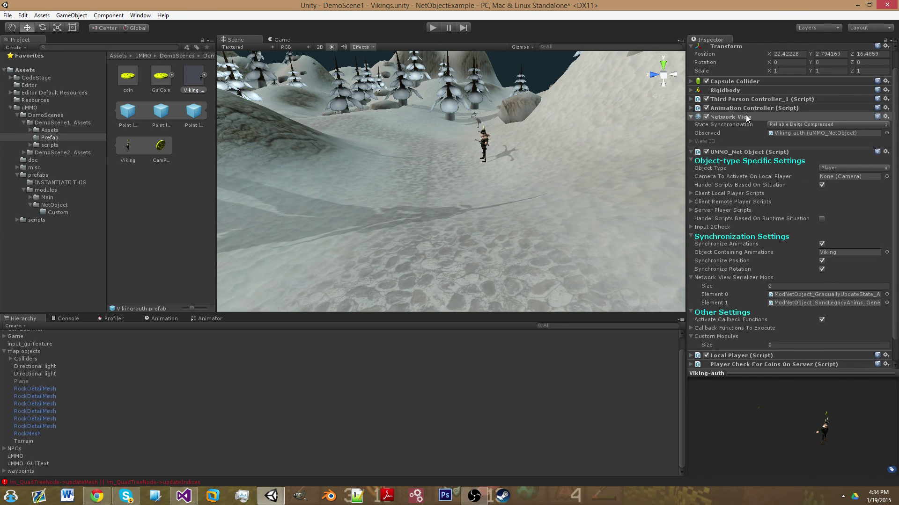
left_click(746, 116)
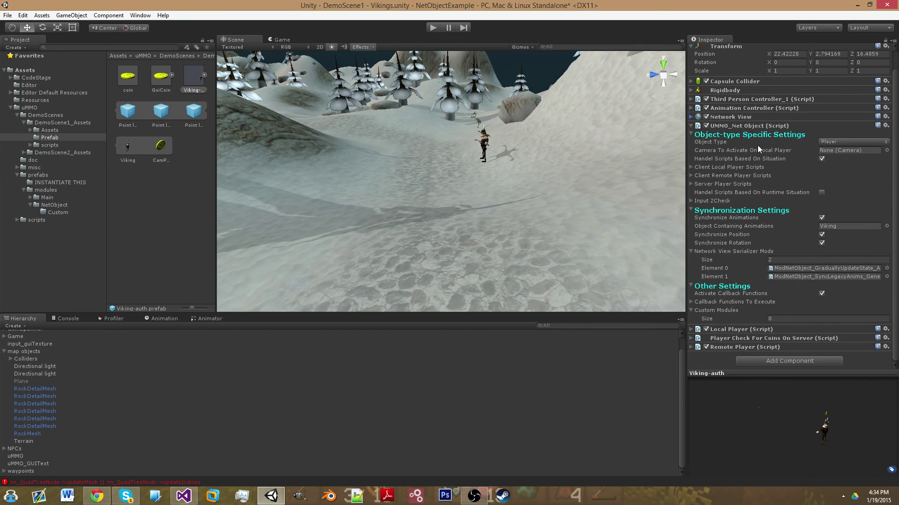
scroll(757, 145, "up", 1)
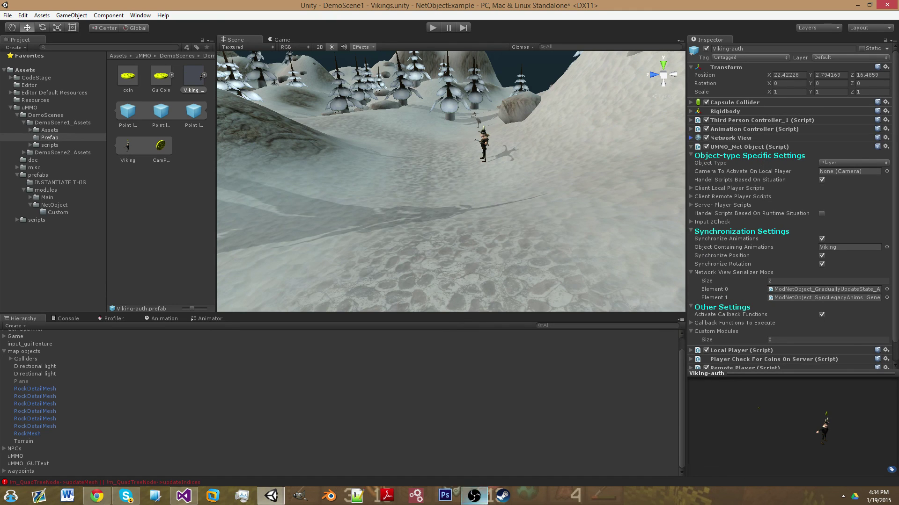
mouse_move(487, 504)
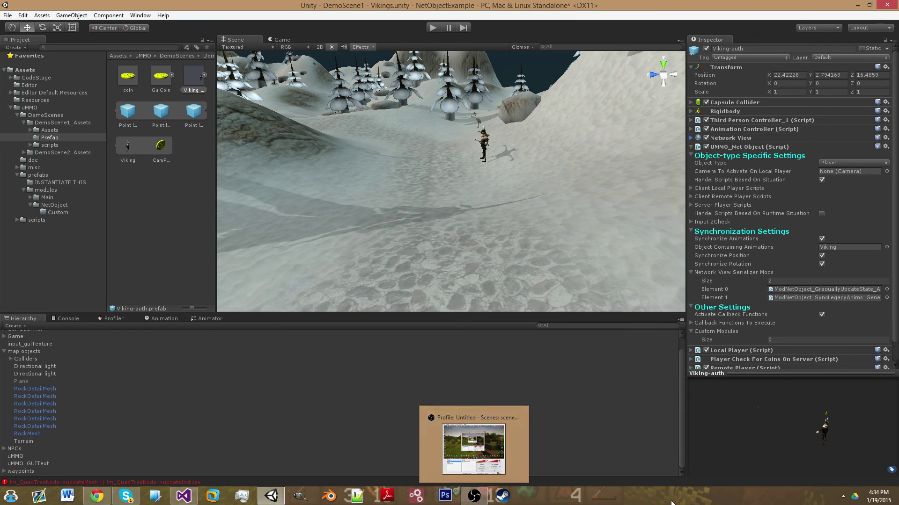
scroll(618, 437, "up", 1)
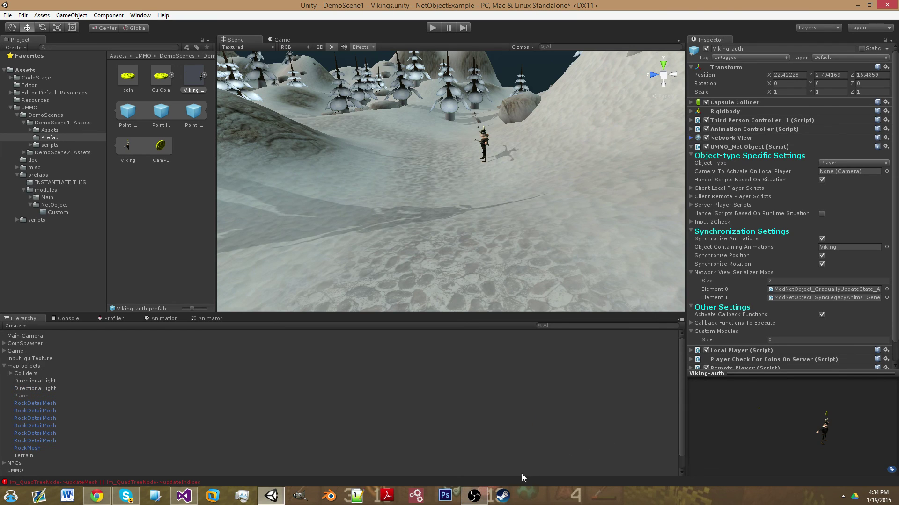